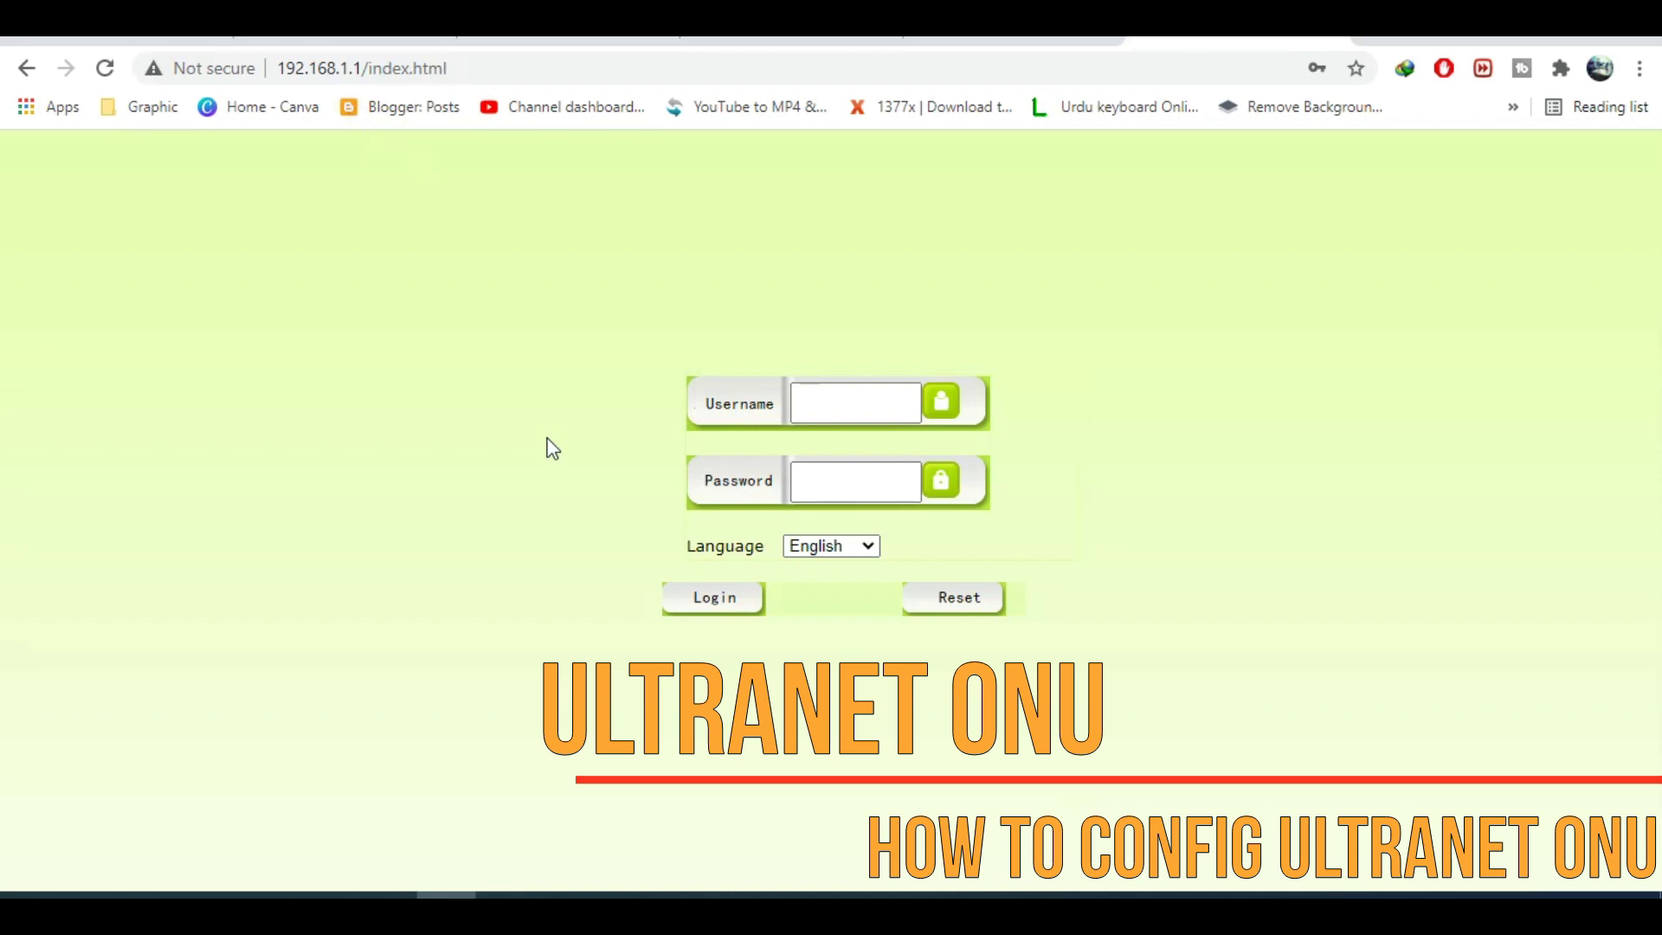
Sign in to the router admin using the saved administrator login from Chrome autofill.
{"action": "left_click", "coordinate": [862, 410]}
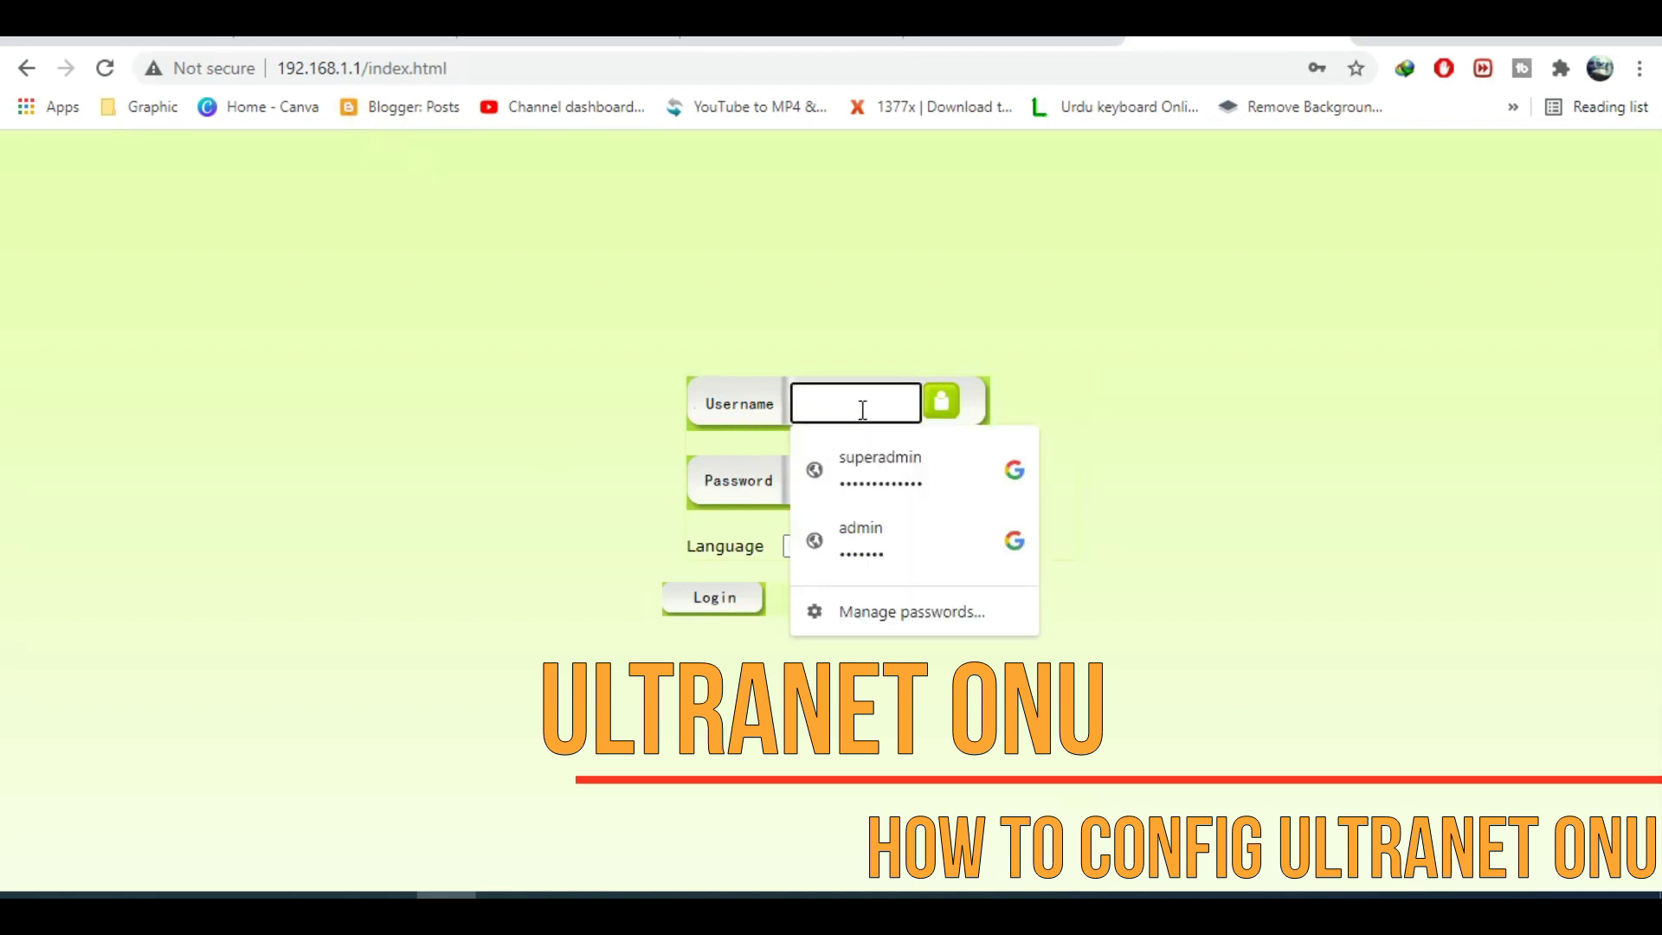
{"action": "left_click", "coordinate": [900, 470]}
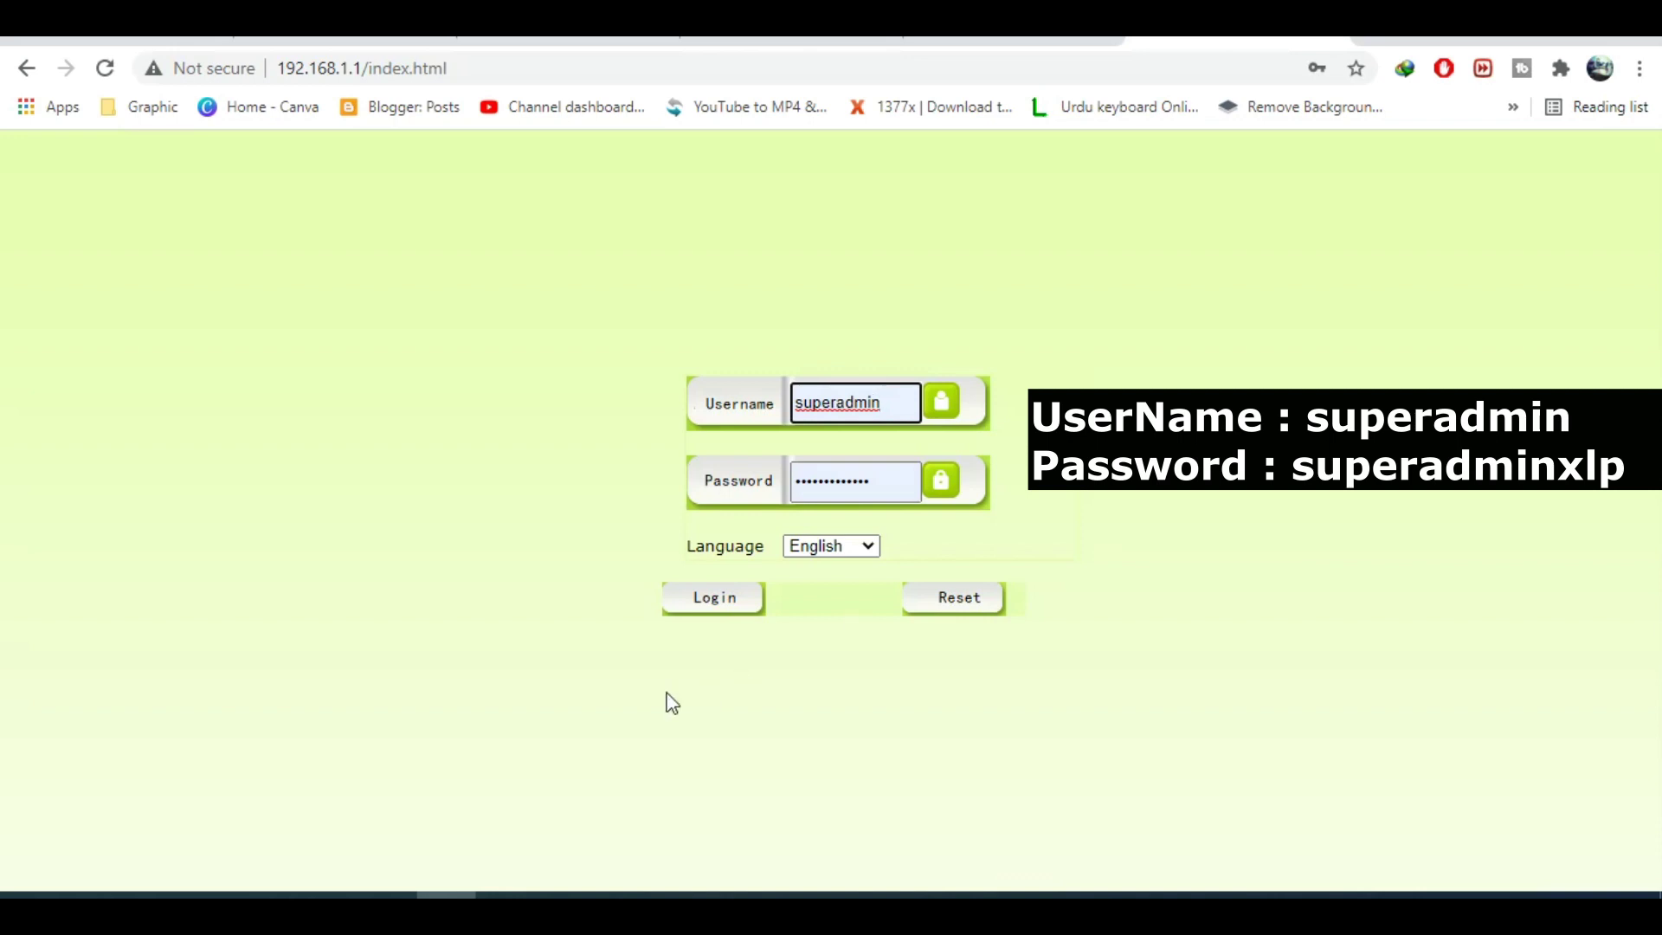
{"action": "left_click", "coordinate": [698, 601]}
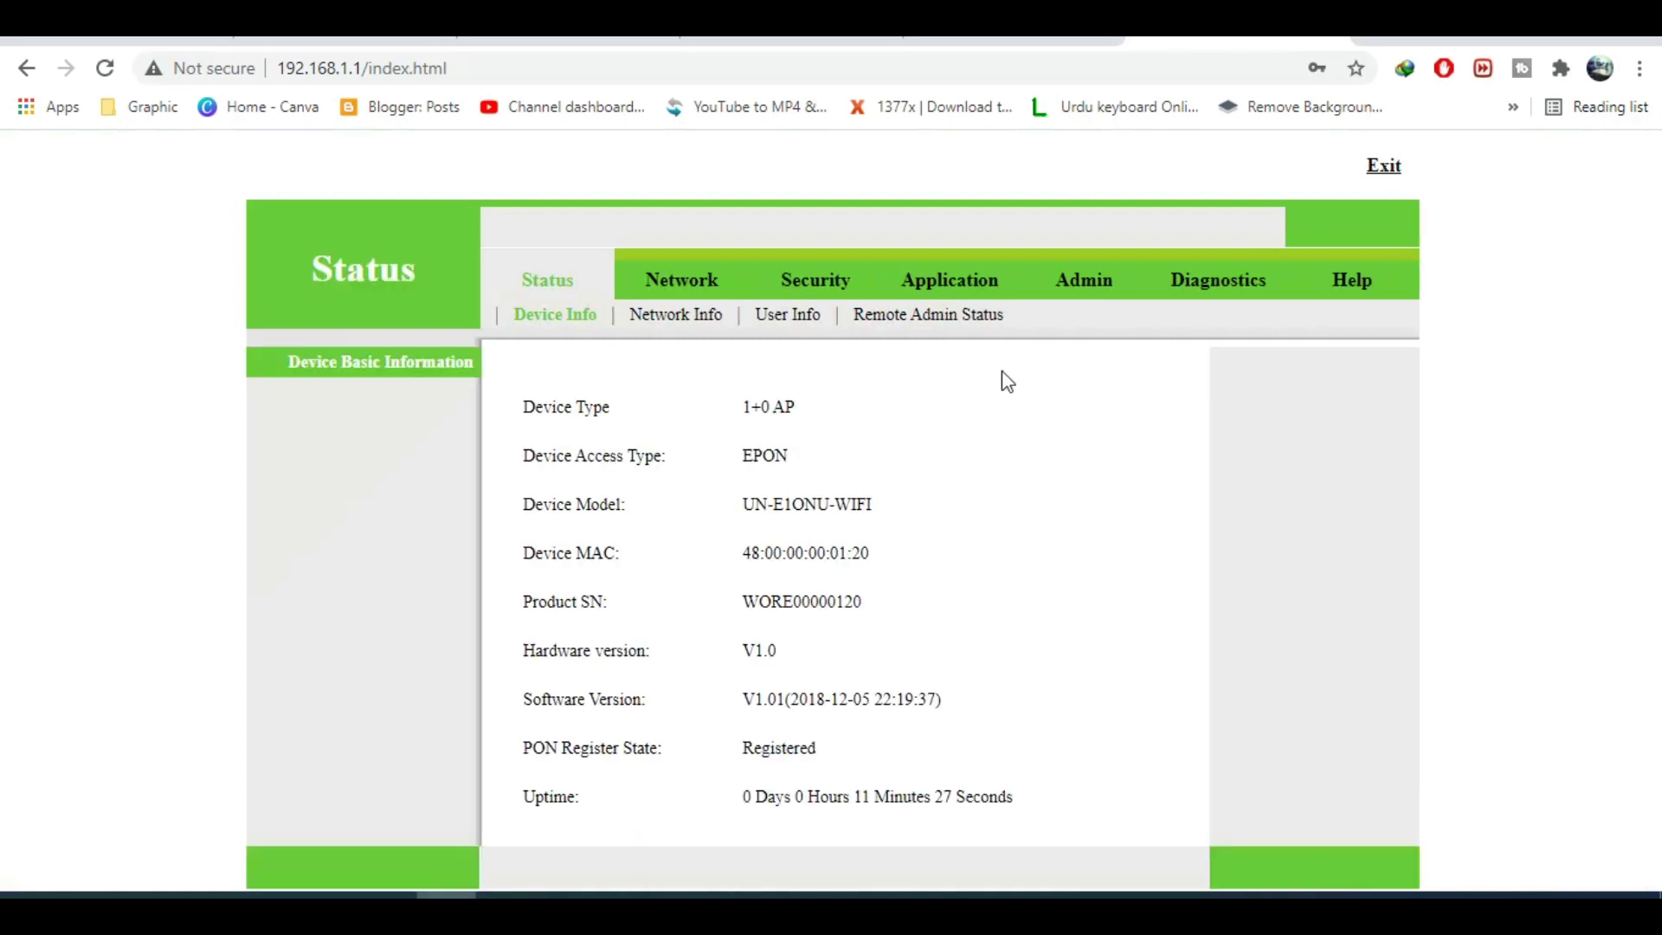
Under Network > WAN, delete the 1_TR069_R_VID_1 connection and apply.
{"action": "left_click", "coordinate": [682, 282]}
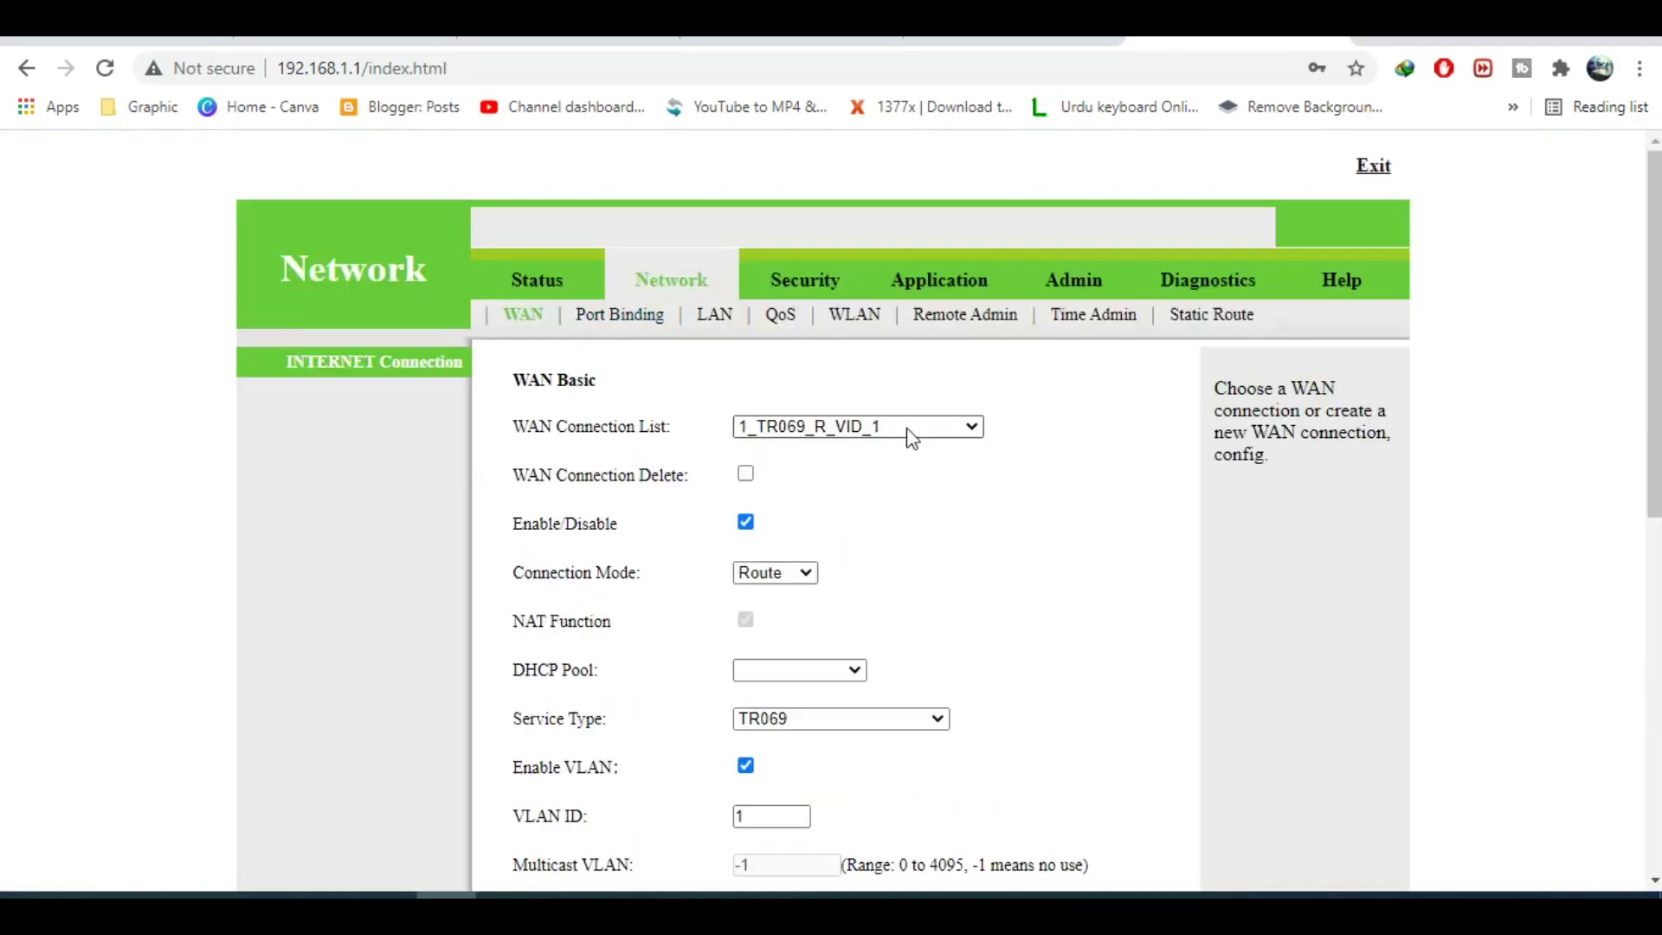
{"action": "left_click", "coordinate": [909, 433]}
{"action": "left_click", "coordinate": [906, 428]}
{"action": "left_click", "coordinate": [746, 476]}
{"action": "left_click_drag", "start_coordinate": [1654, 346], "coordinate": [1654, 698]}
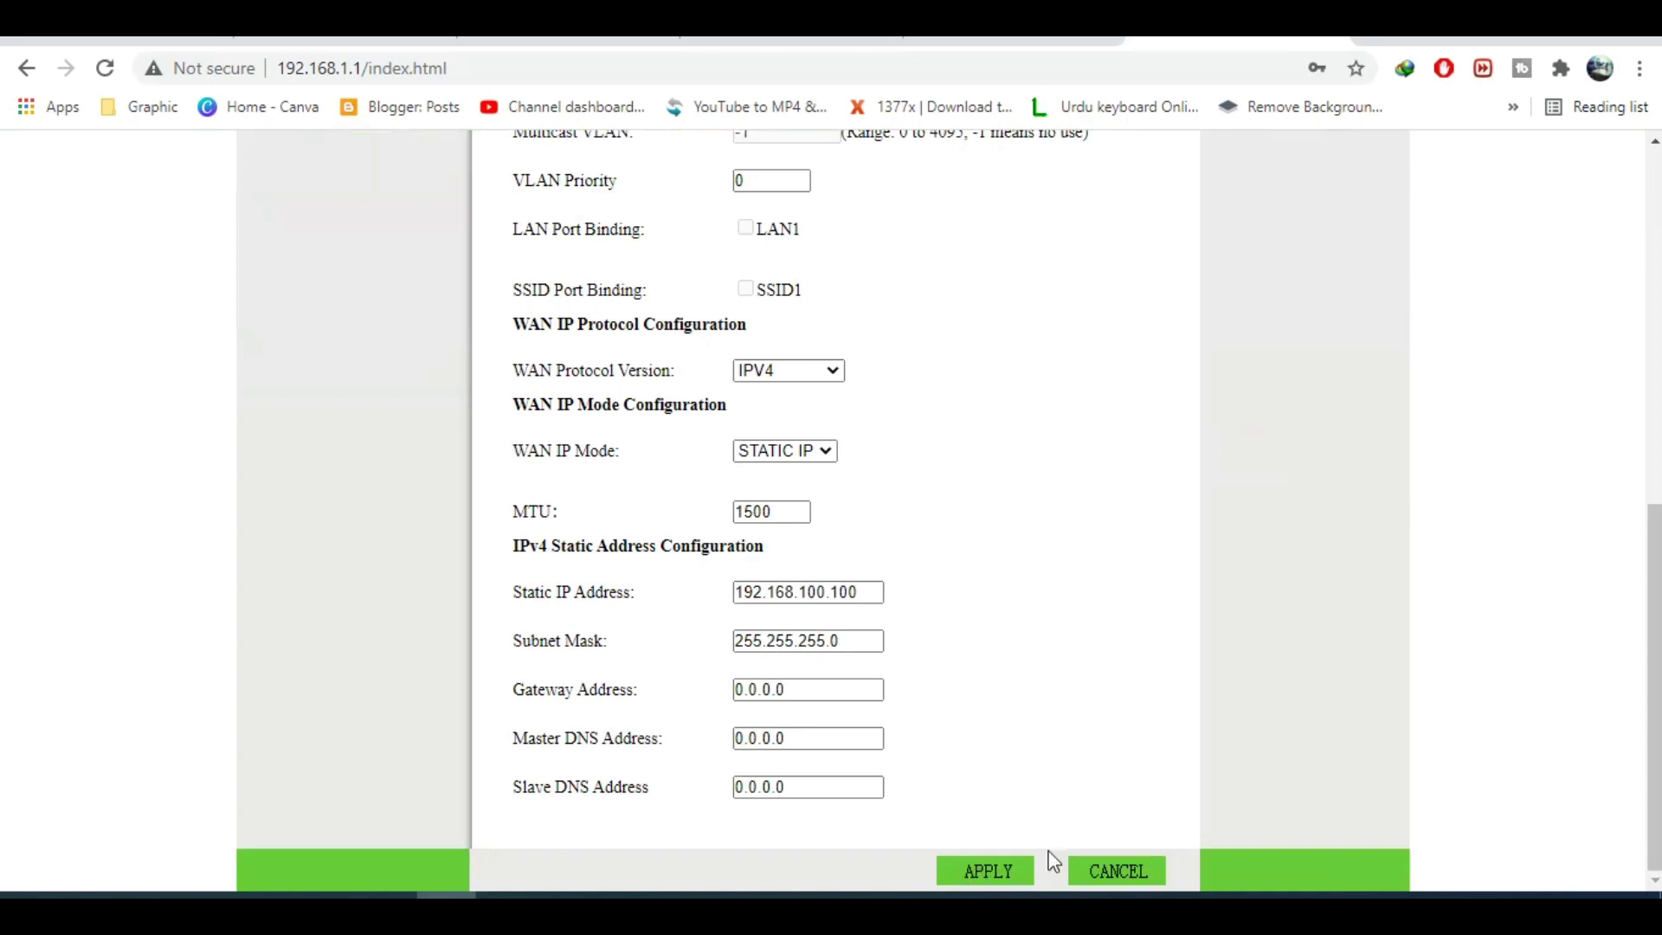
{"action": "left_click", "coordinate": [985, 871]}
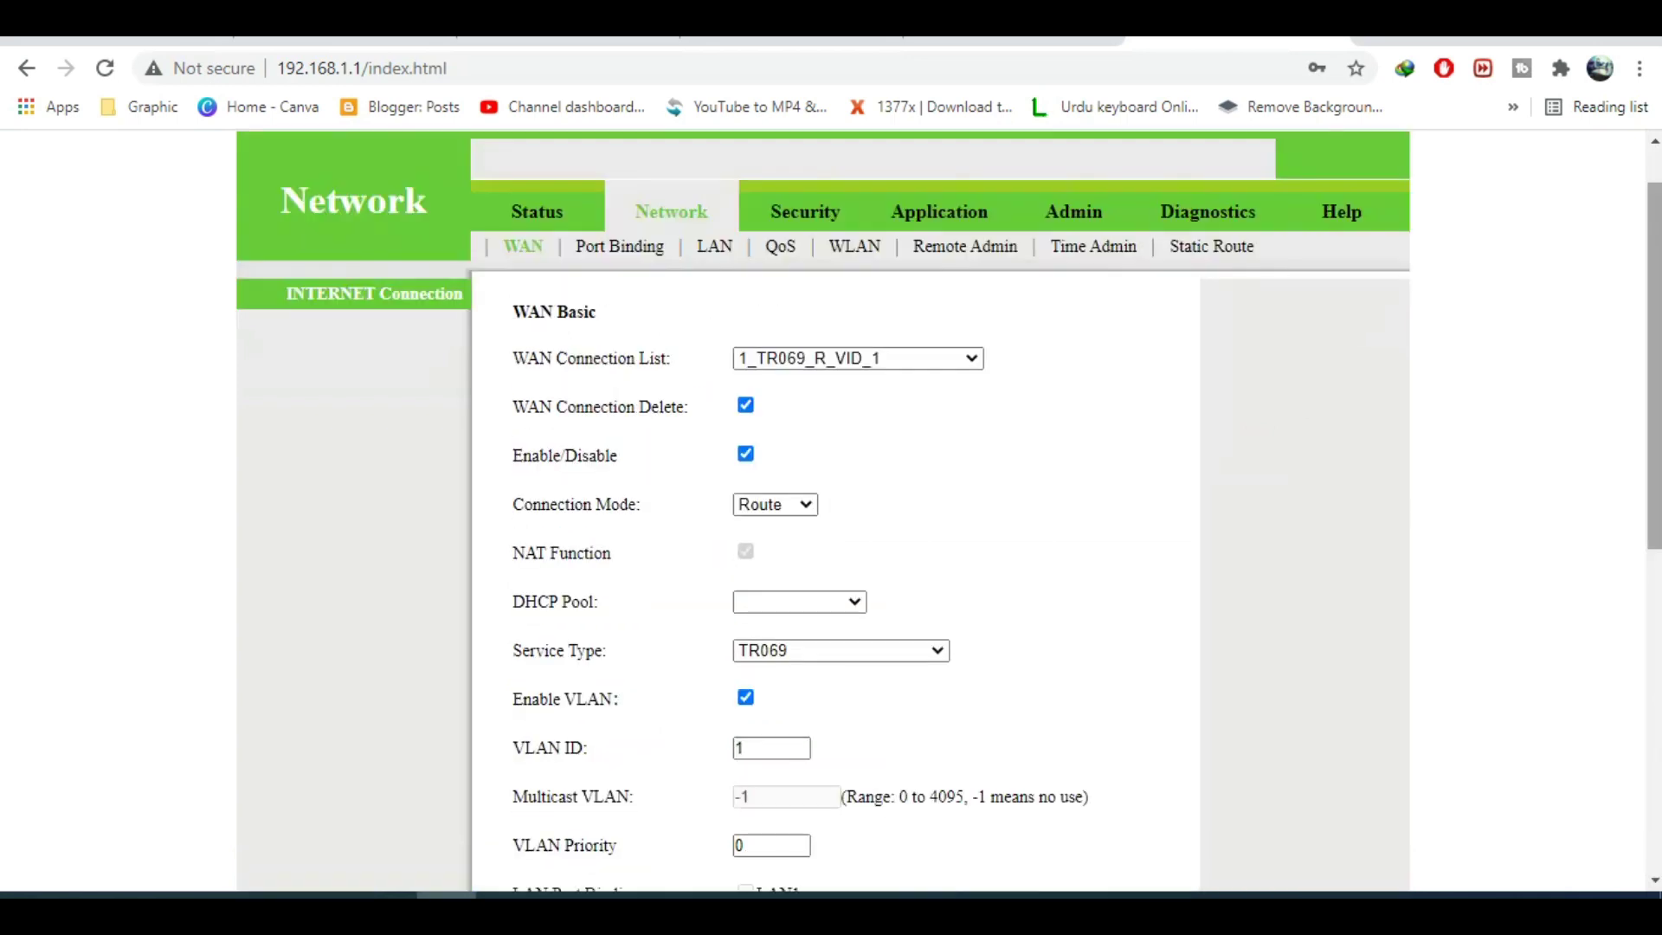
{"action": "scroll", "coordinate": [831, 519], "scroll_direction": "down", "scroll_amount": 1}
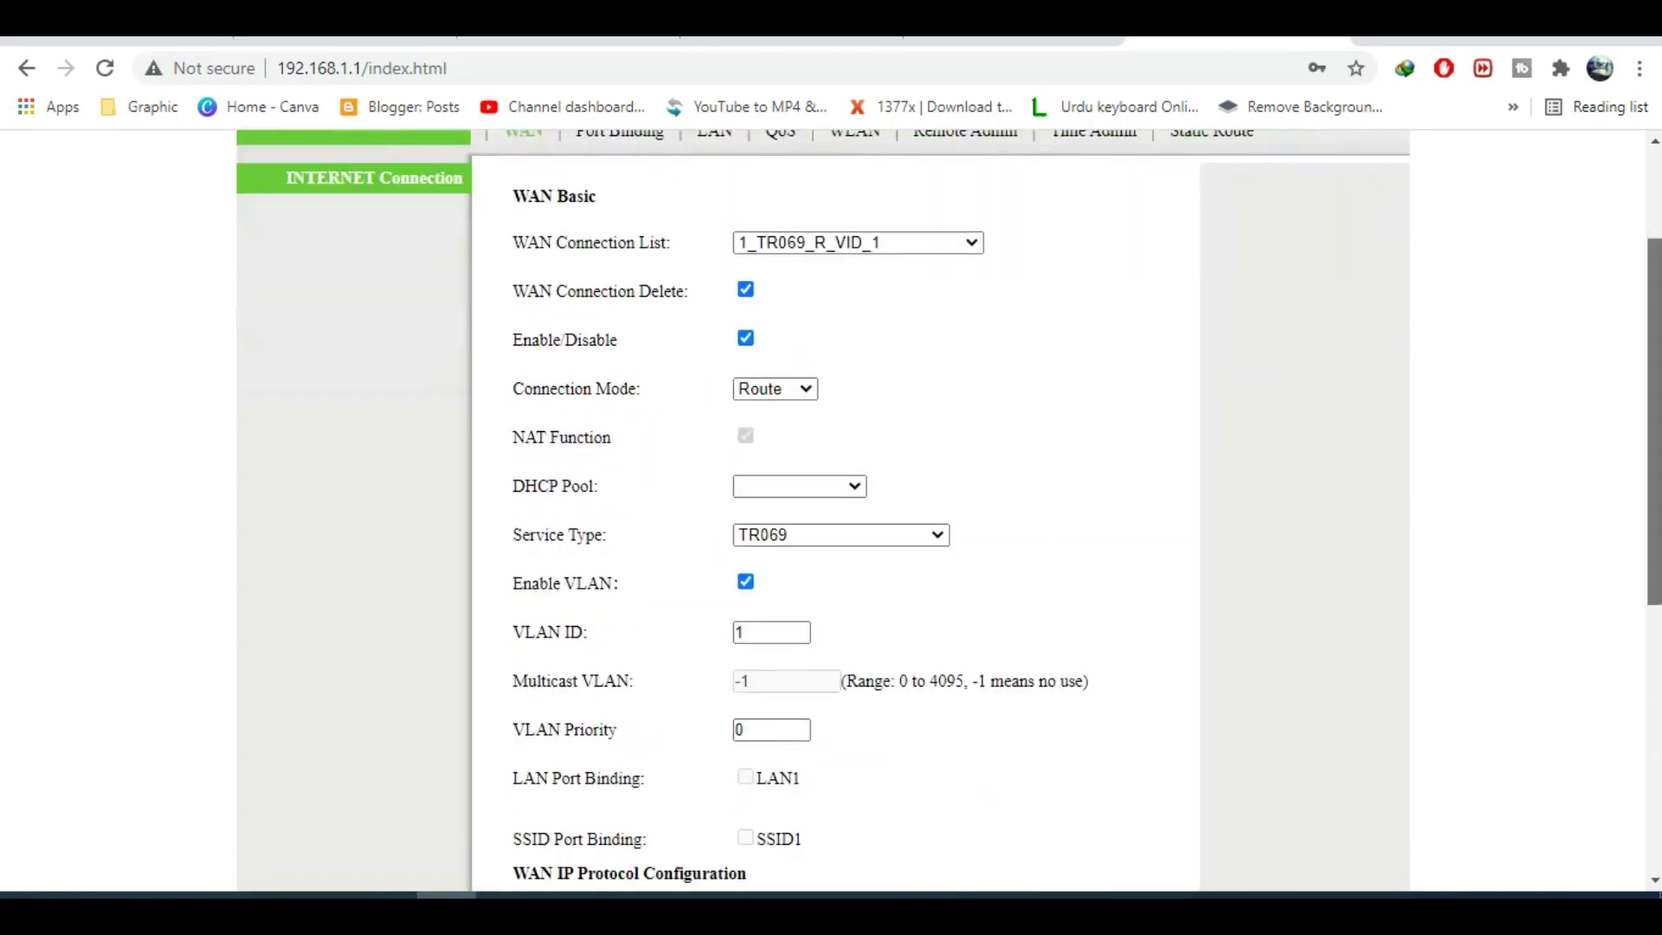
{"action": "scroll", "coordinate": [993, 874], "scroll_direction": "down", "scroll_amount": 5}
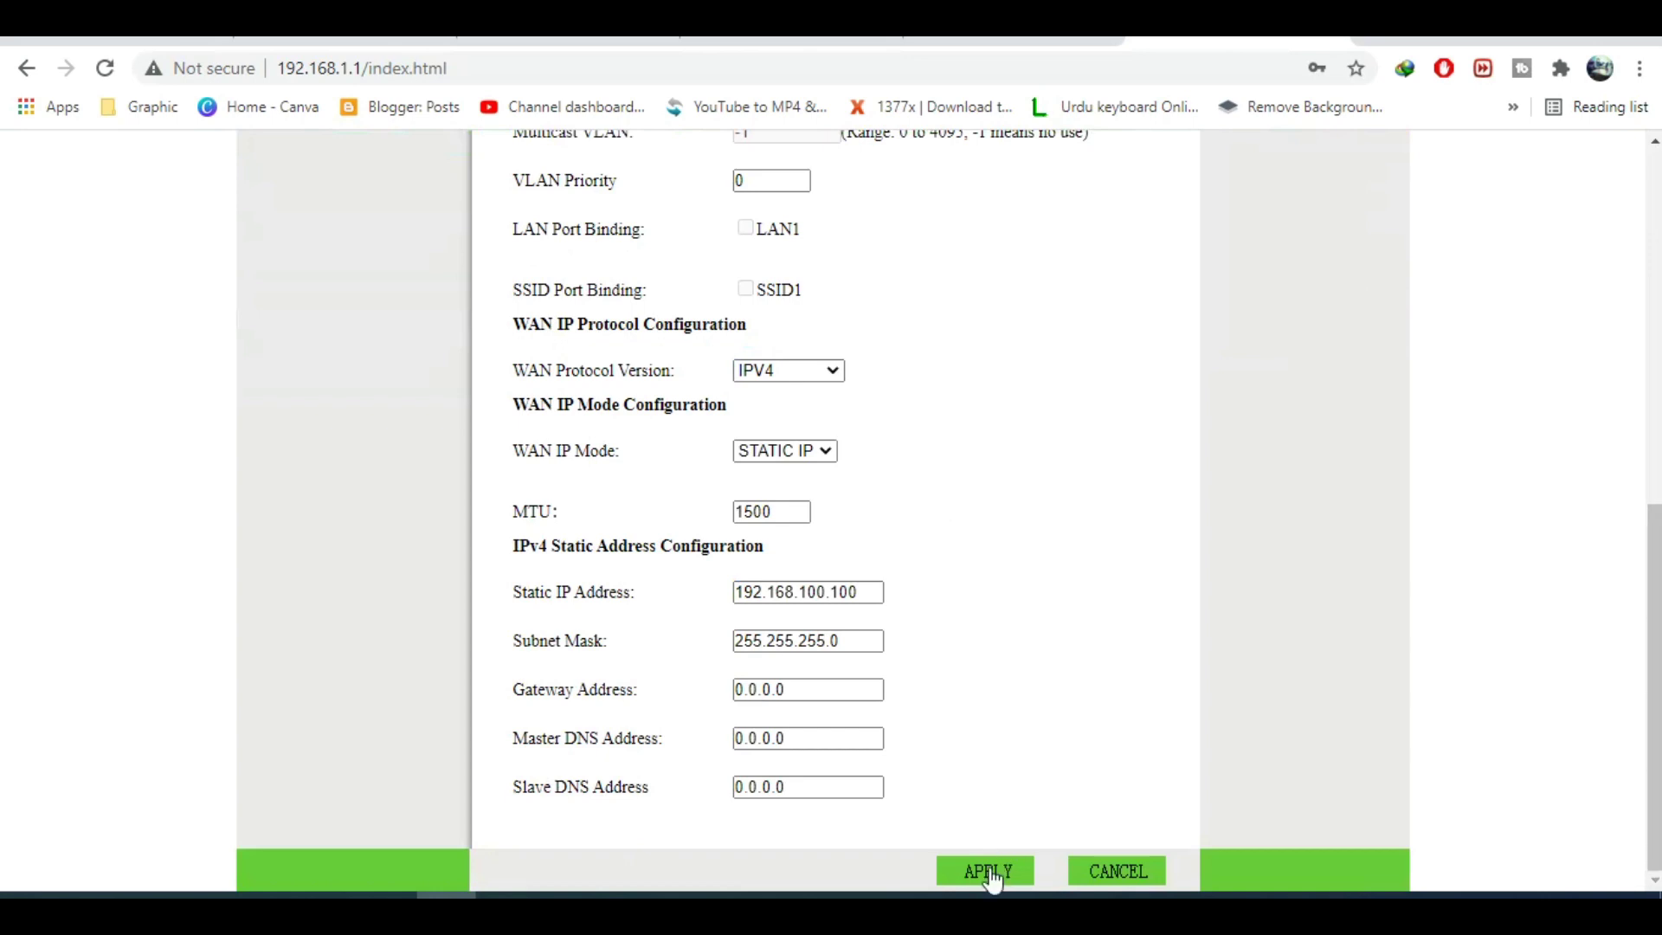
{"action": "left_click", "coordinate": [989, 870]}
Select the 2_INTERNET_R_VID_0 connection and tick WAN Connection Delete.
{"action": "left_click", "coordinate": [949, 435]}
{"action": "left_click", "coordinate": [927, 444]}
{"action": "left_click", "coordinate": [745, 472]}
{"action": "scroll", "coordinate": [1411, 559], "scroll_direction": "down", "scroll_amount": 8}
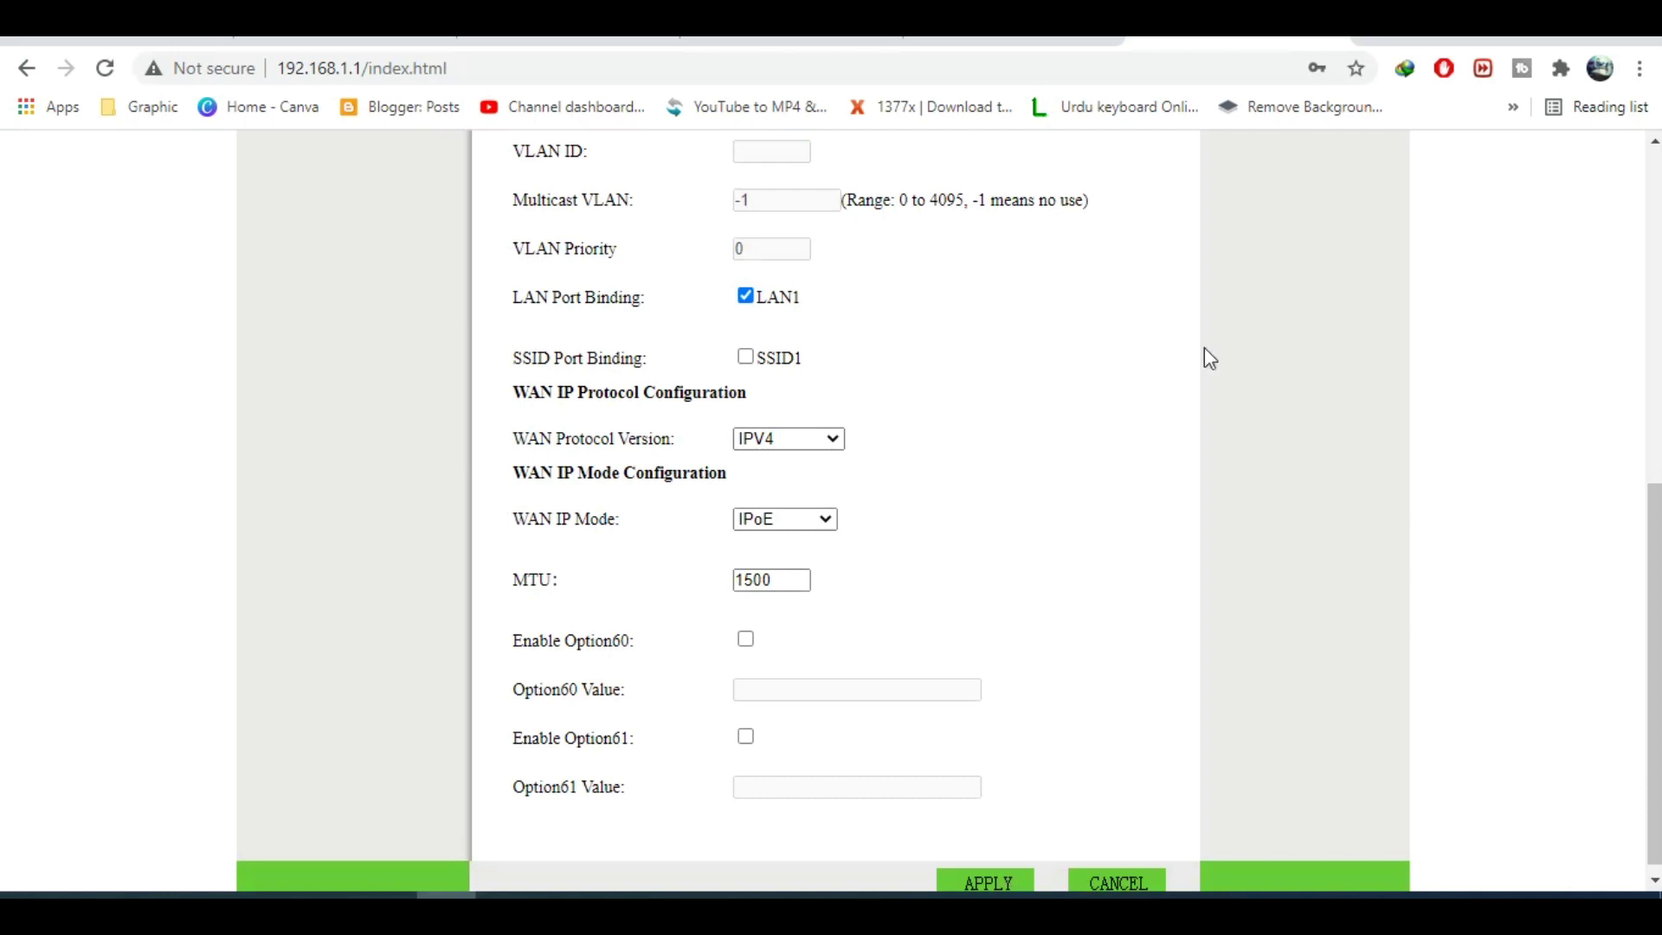
Apply the deletion of 2_INTERNET_R_VID_0 from the bottom of the WAN form.
{"action": "scroll", "coordinate": [1203, 348], "scroll_direction": "up", "scroll_amount": 10}
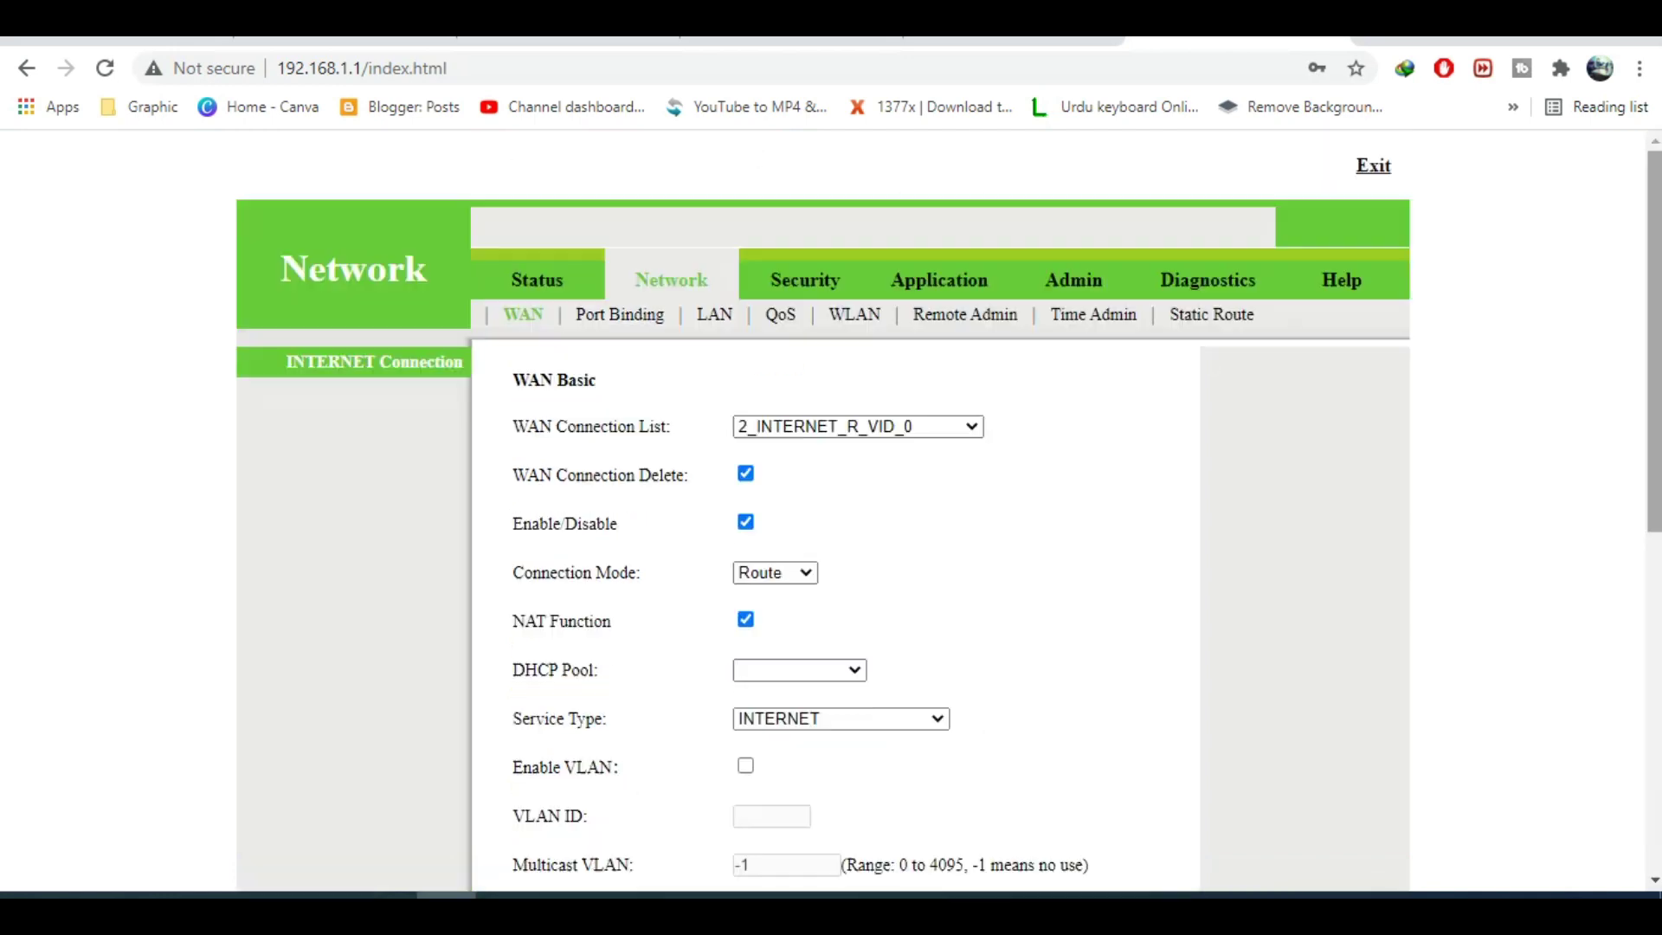
{"action": "scroll", "coordinate": [831, 511], "scroll_direction": "down", "scroll_amount": 8}
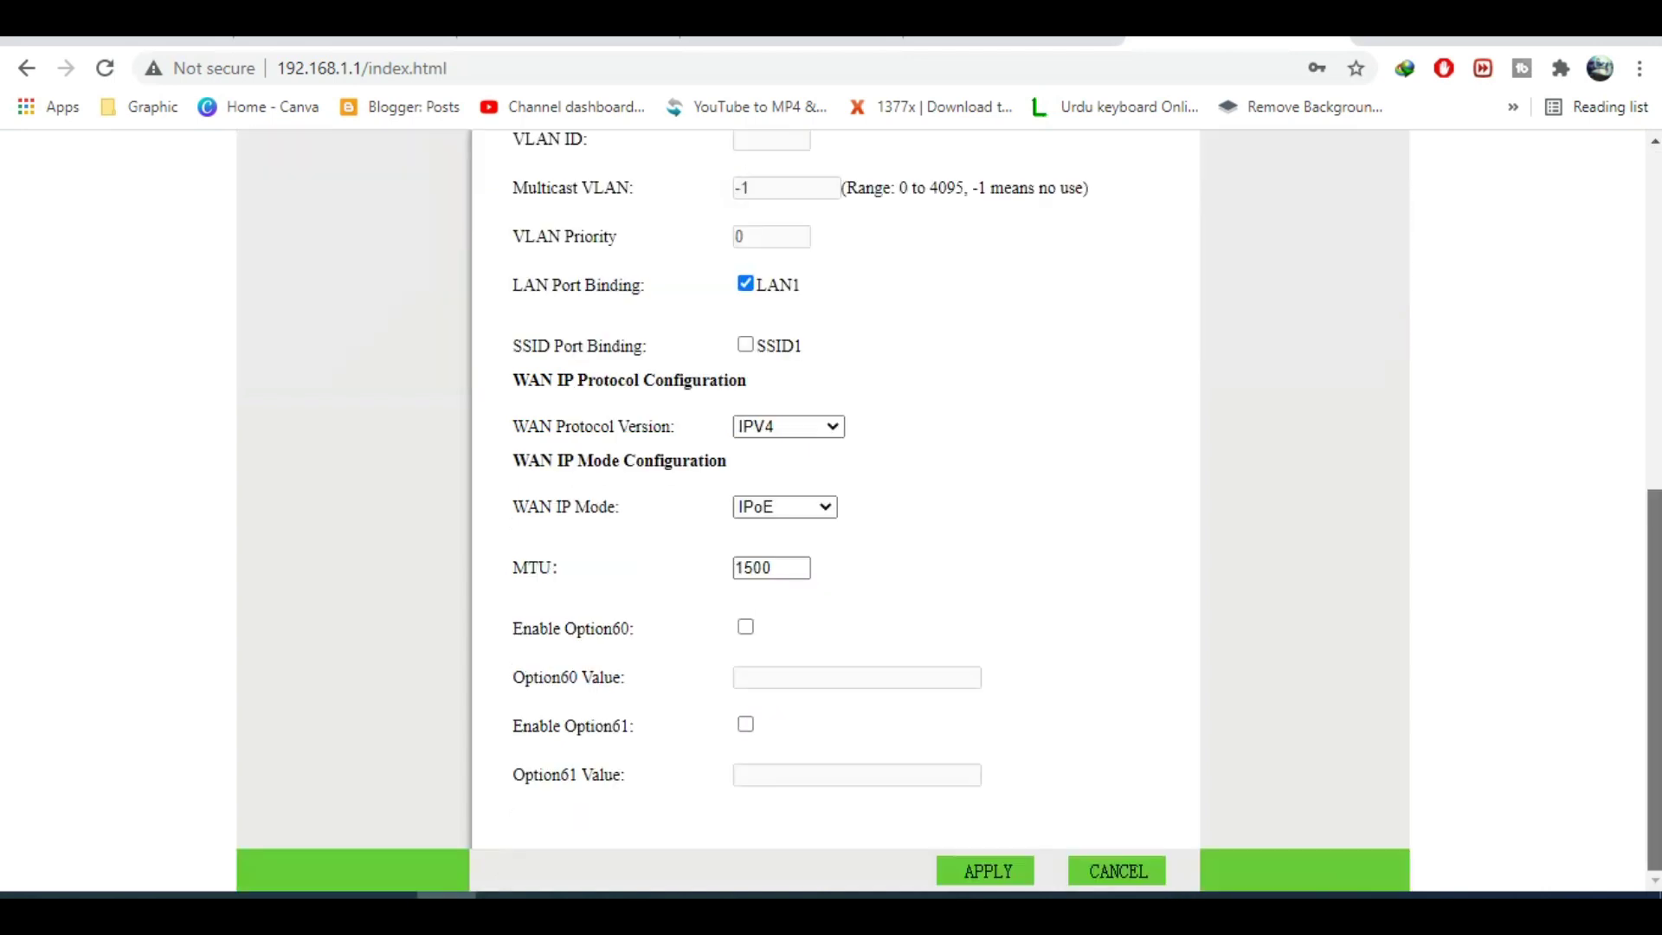
{"action": "left_click", "coordinate": [973, 879]}
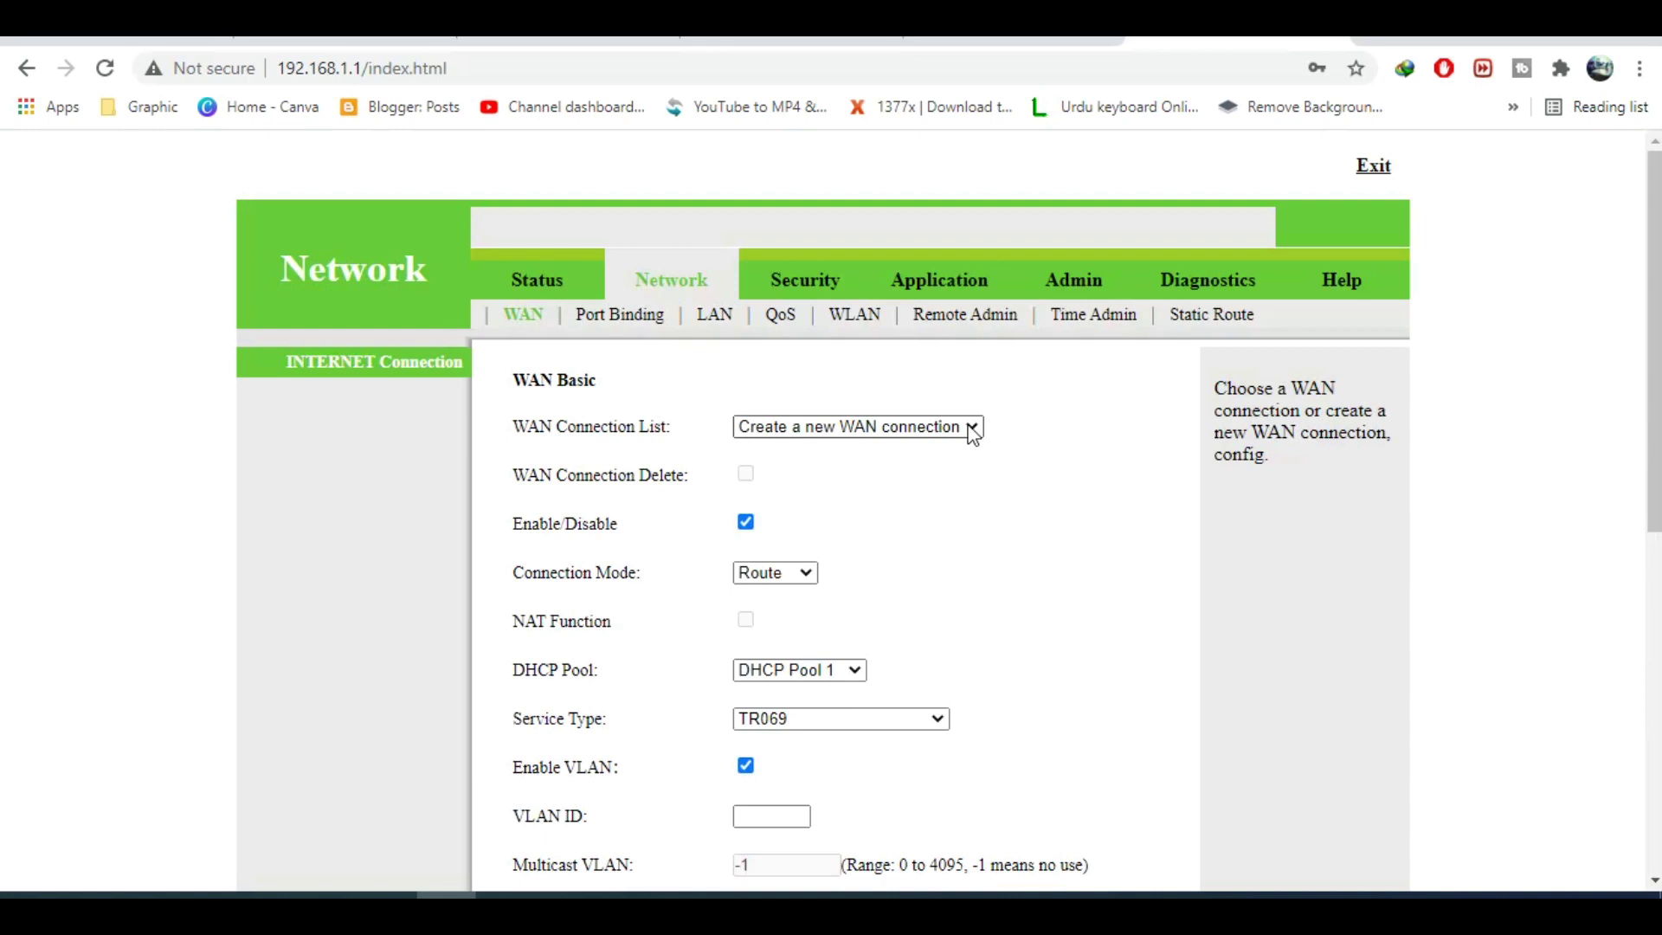
Create a new WAN connection in Route mode with service type TR069_INTERNET.
{"action": "left_click", "coordinate": [967, 425]}
{"action": "left_click", "coordinate": [968, 425]}
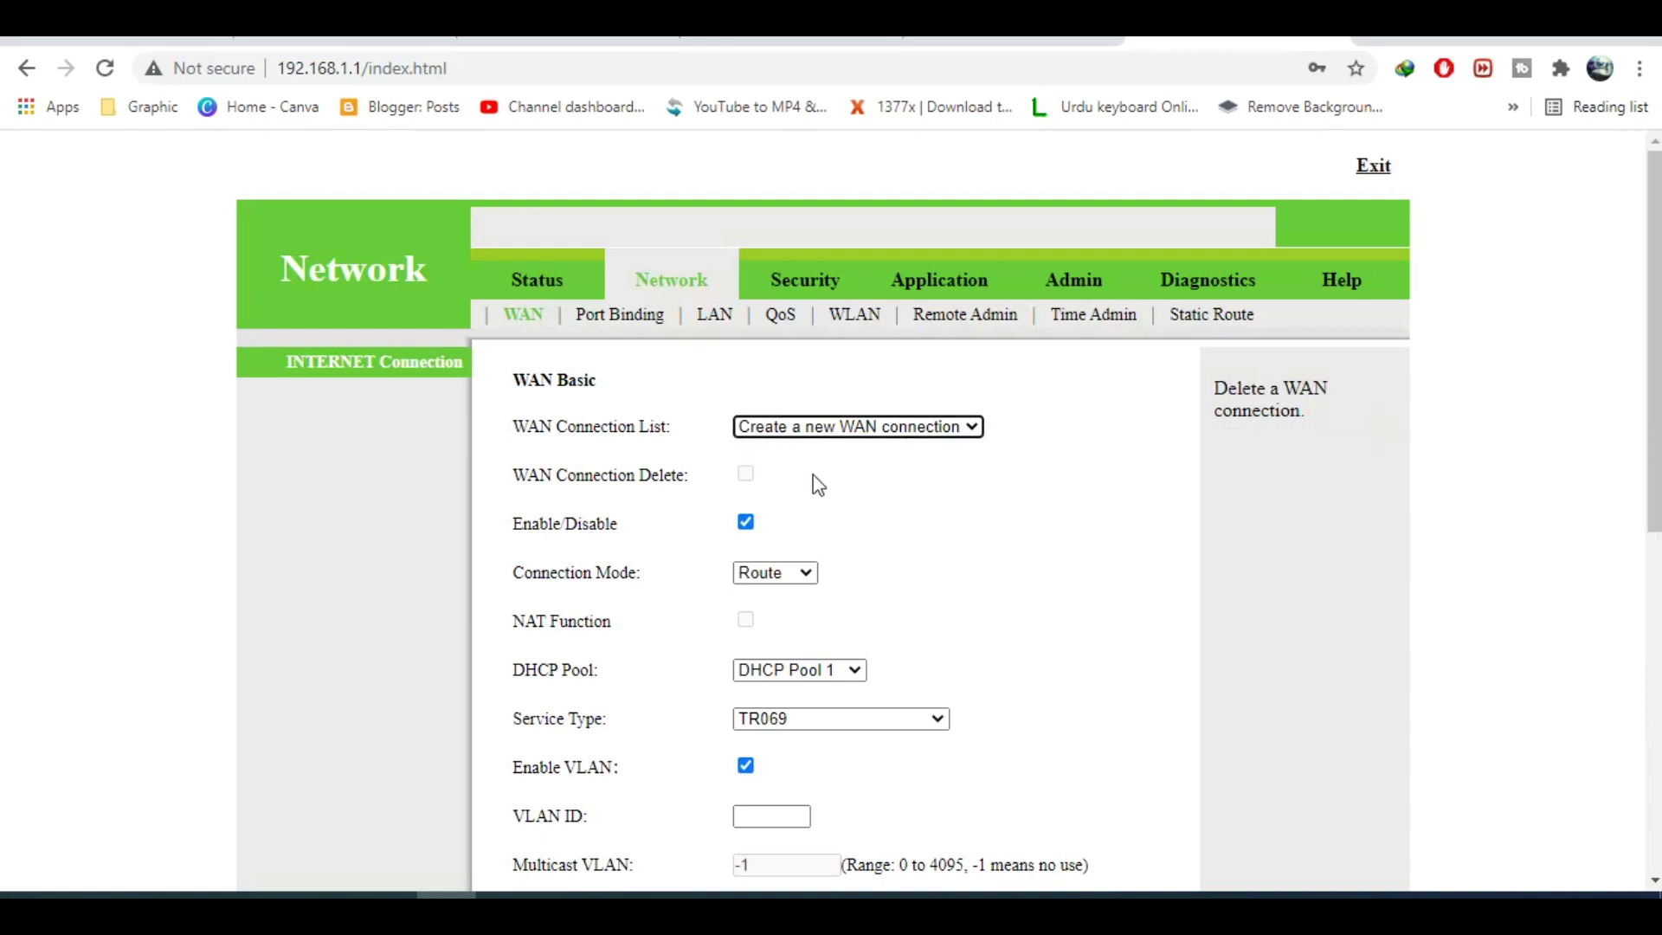
{"action": "left_click", "coordinate": [802, 576]}
{"action": "left_click", "coordinate": [801, 577]}
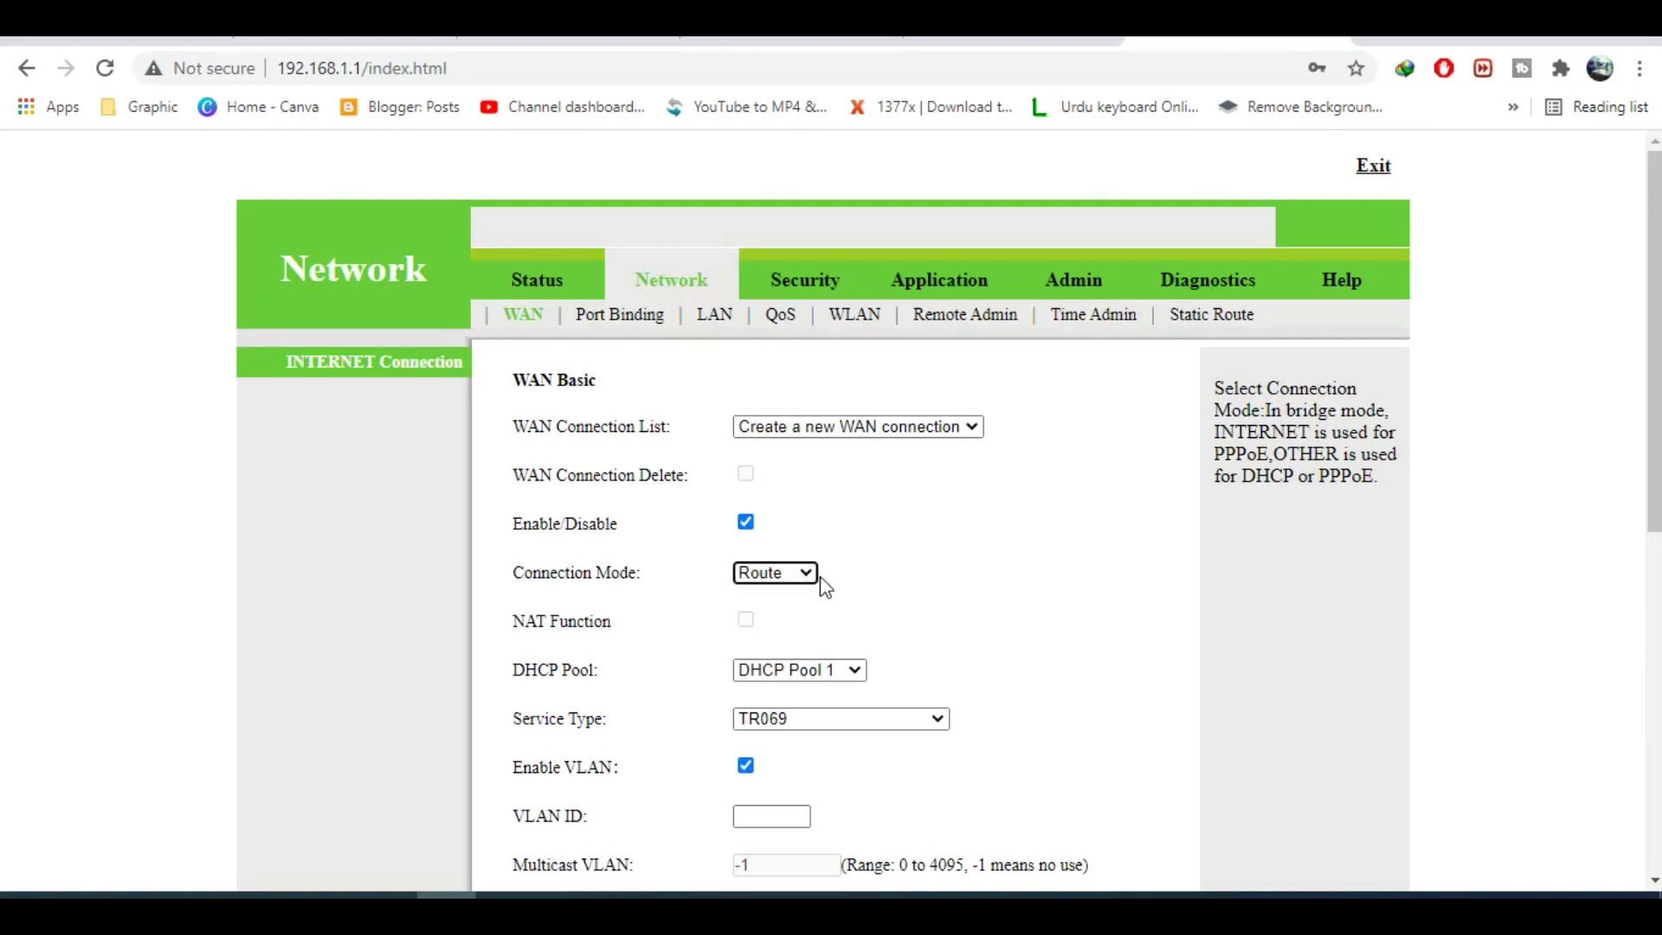
{"action": "scroll", "coordinate": [953, 586], "scroll_direction": "down", "scroll_amount": 4}
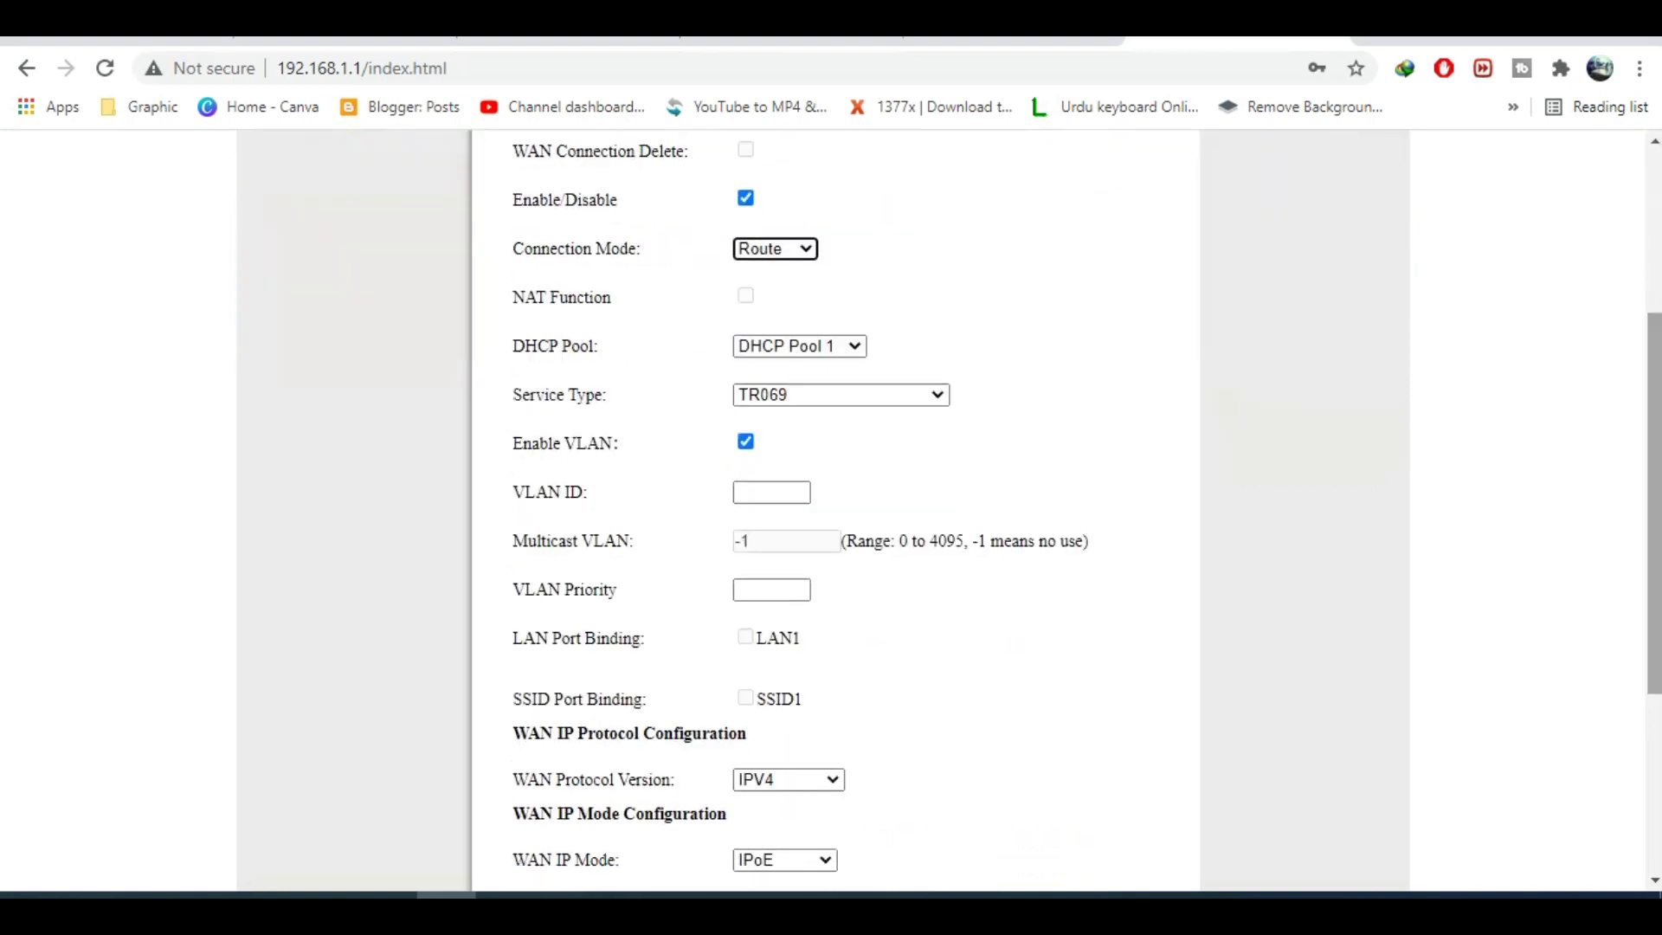
{"action": "left_click", "coordinate": [864, 397]}
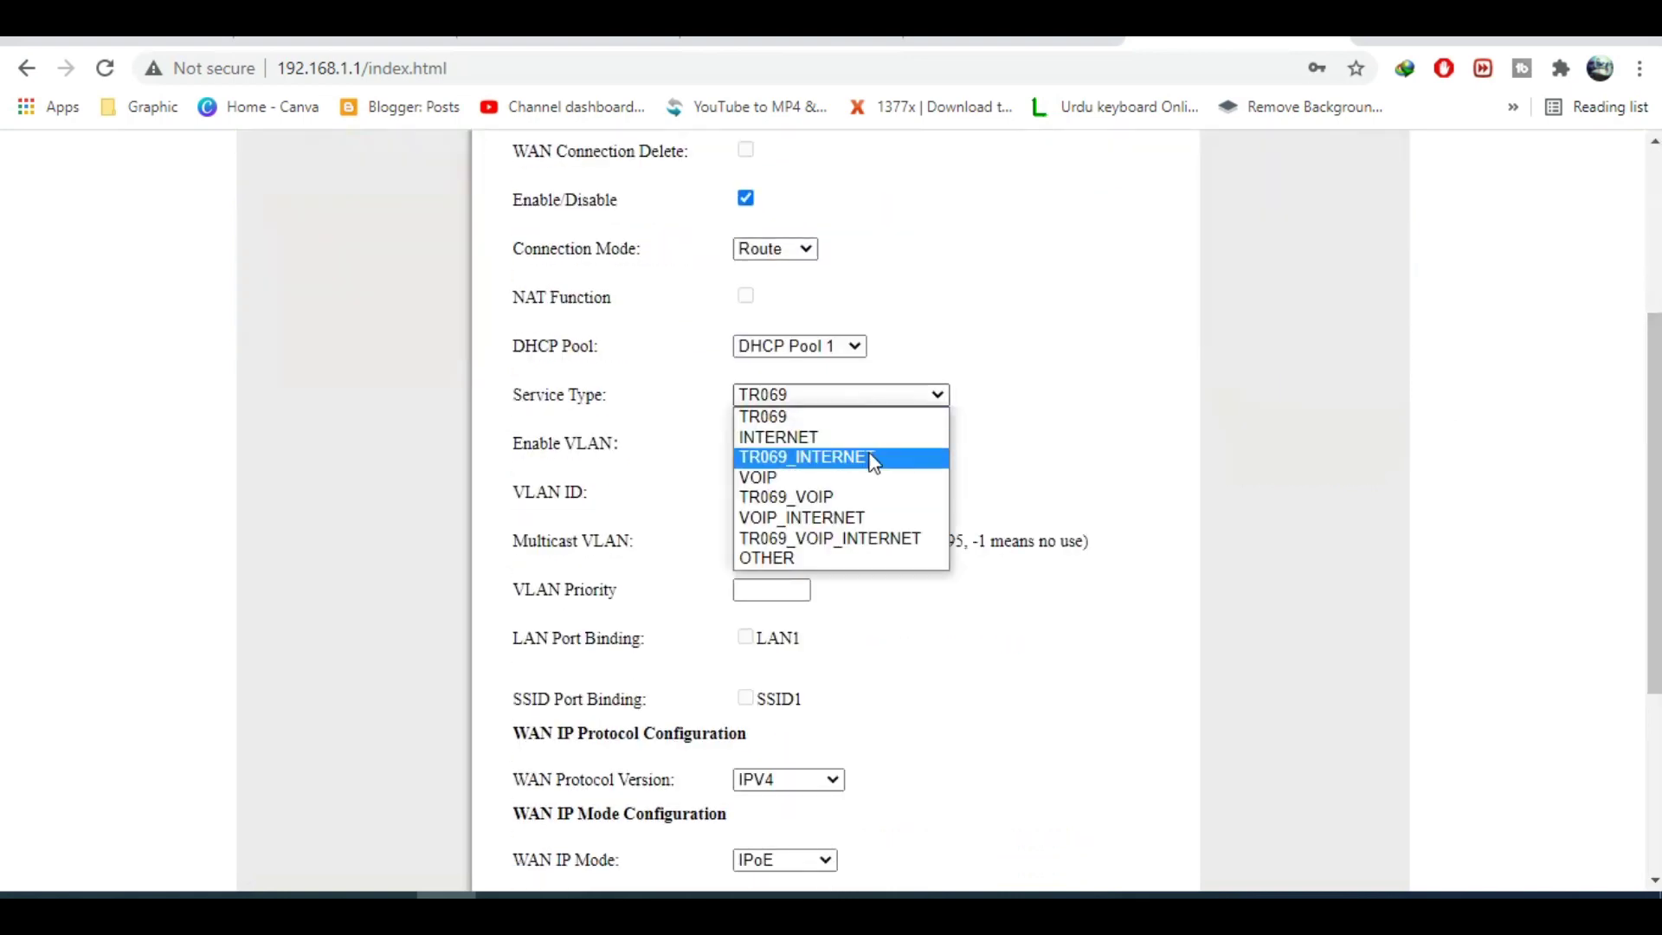
{"action": "left_click", "coordinate": [872, 459]}
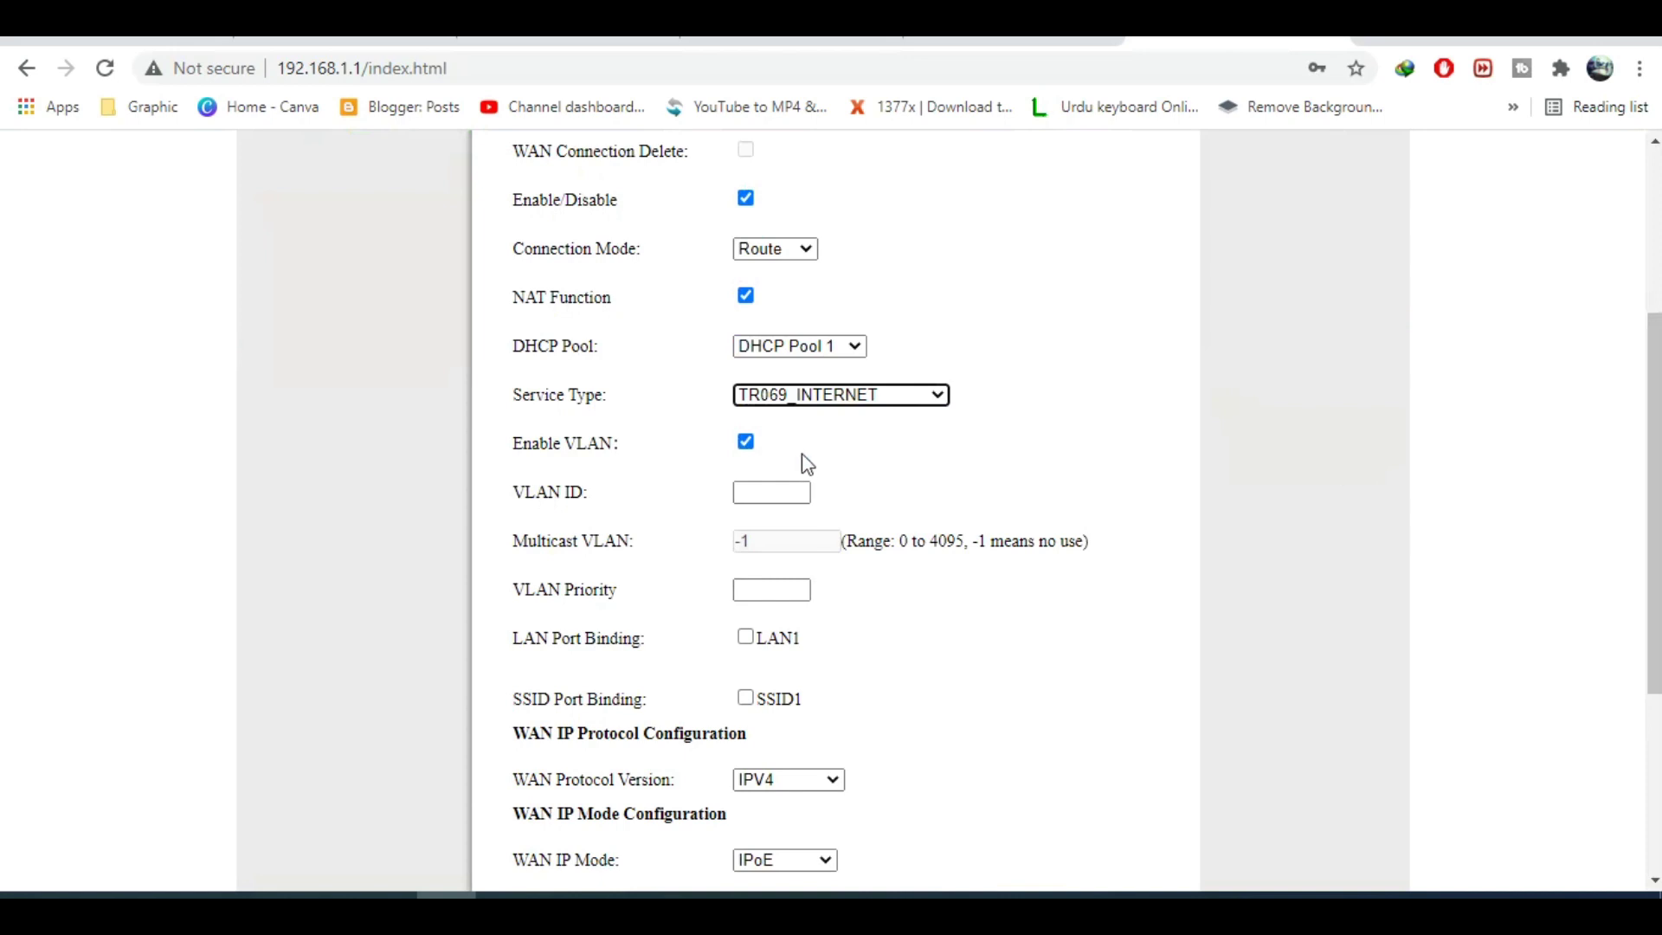
Disable VLAN and bind the connection to the SSID1 and LAN1 ports.
{"action": "left_click", "coordinate": [745, 442]}
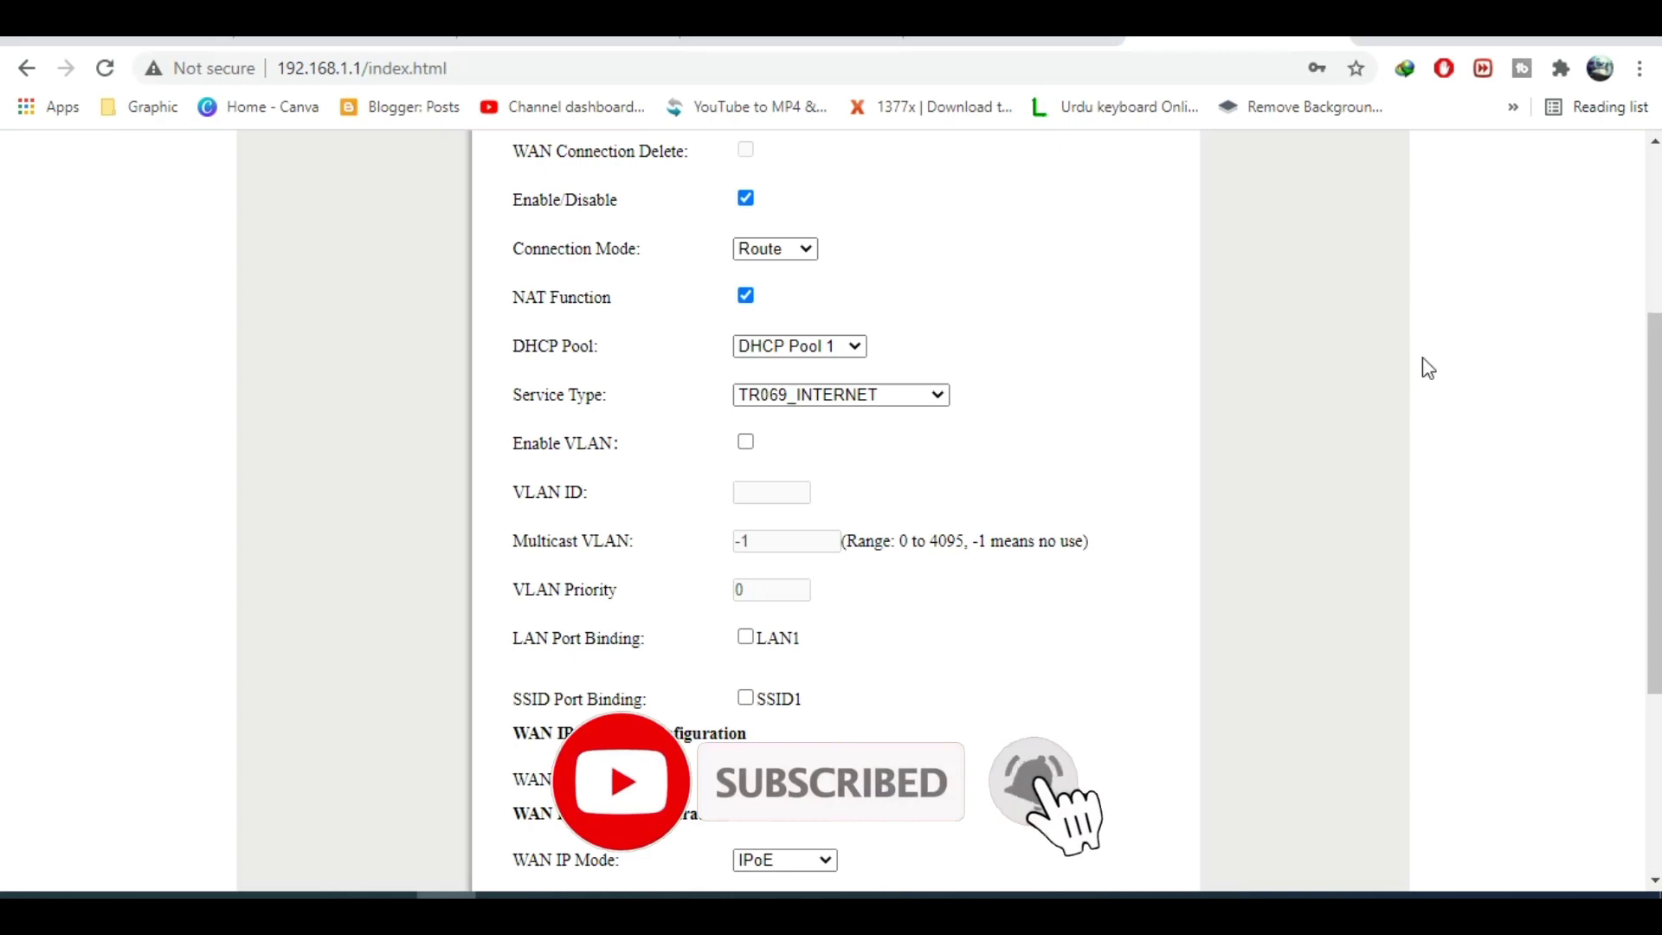
{"action": "left_click_drag", "start_coordinate": [1654, 520], "coordinate": [1653, 580]}
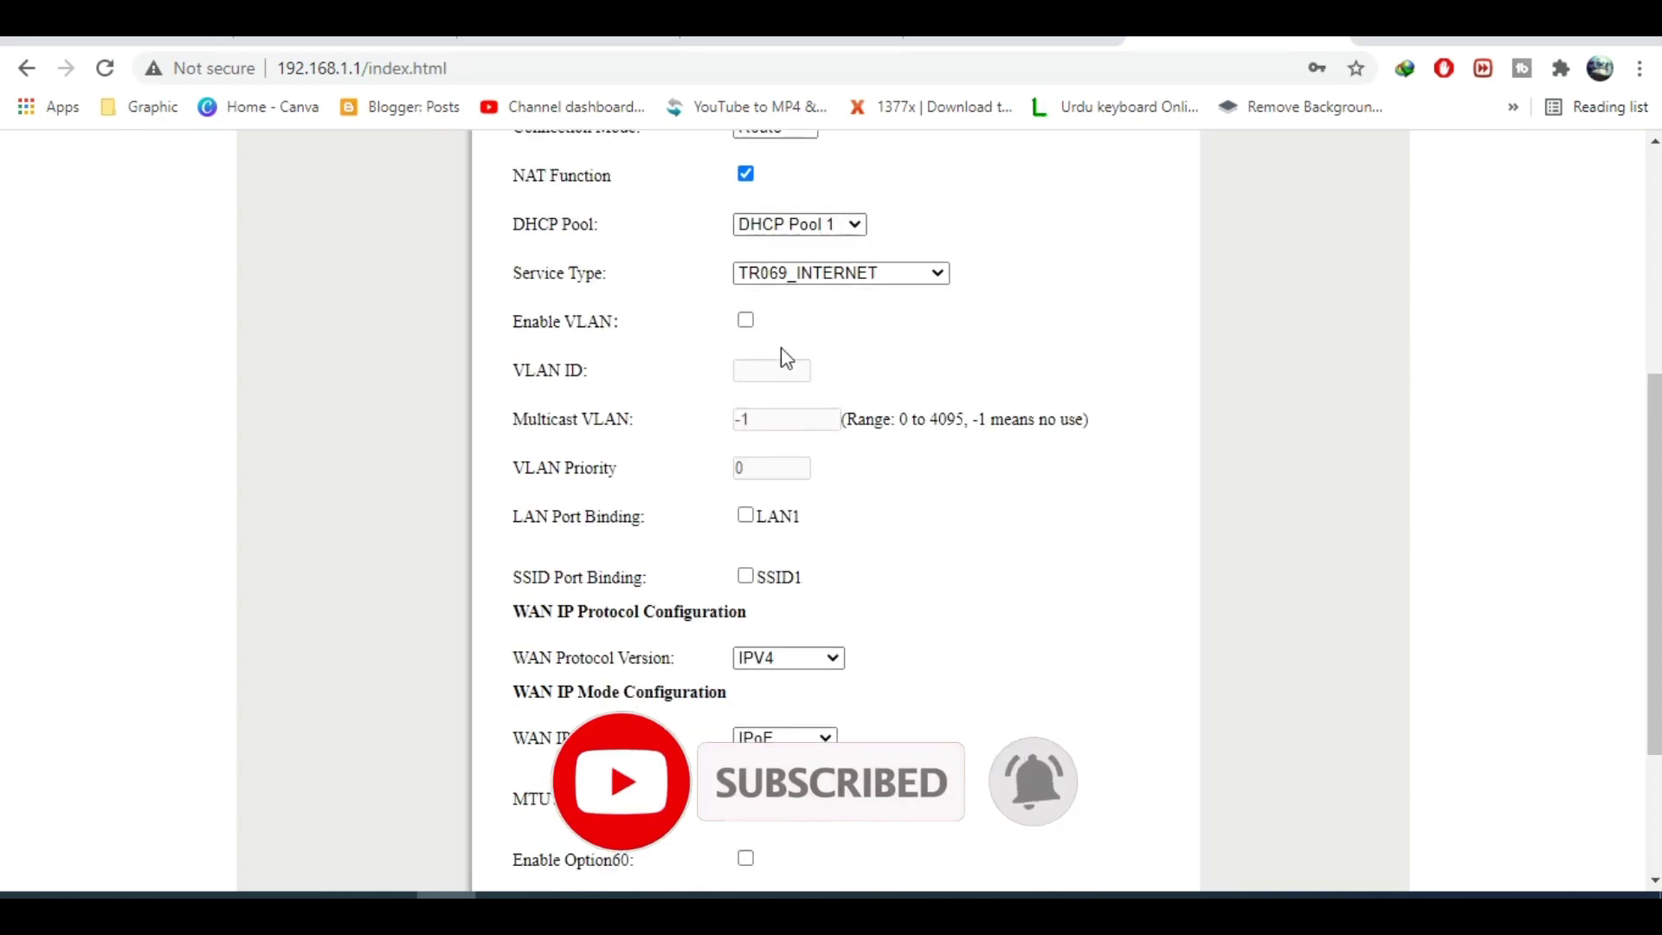
{"action": "left_click", "coordinate": [745, 319]}
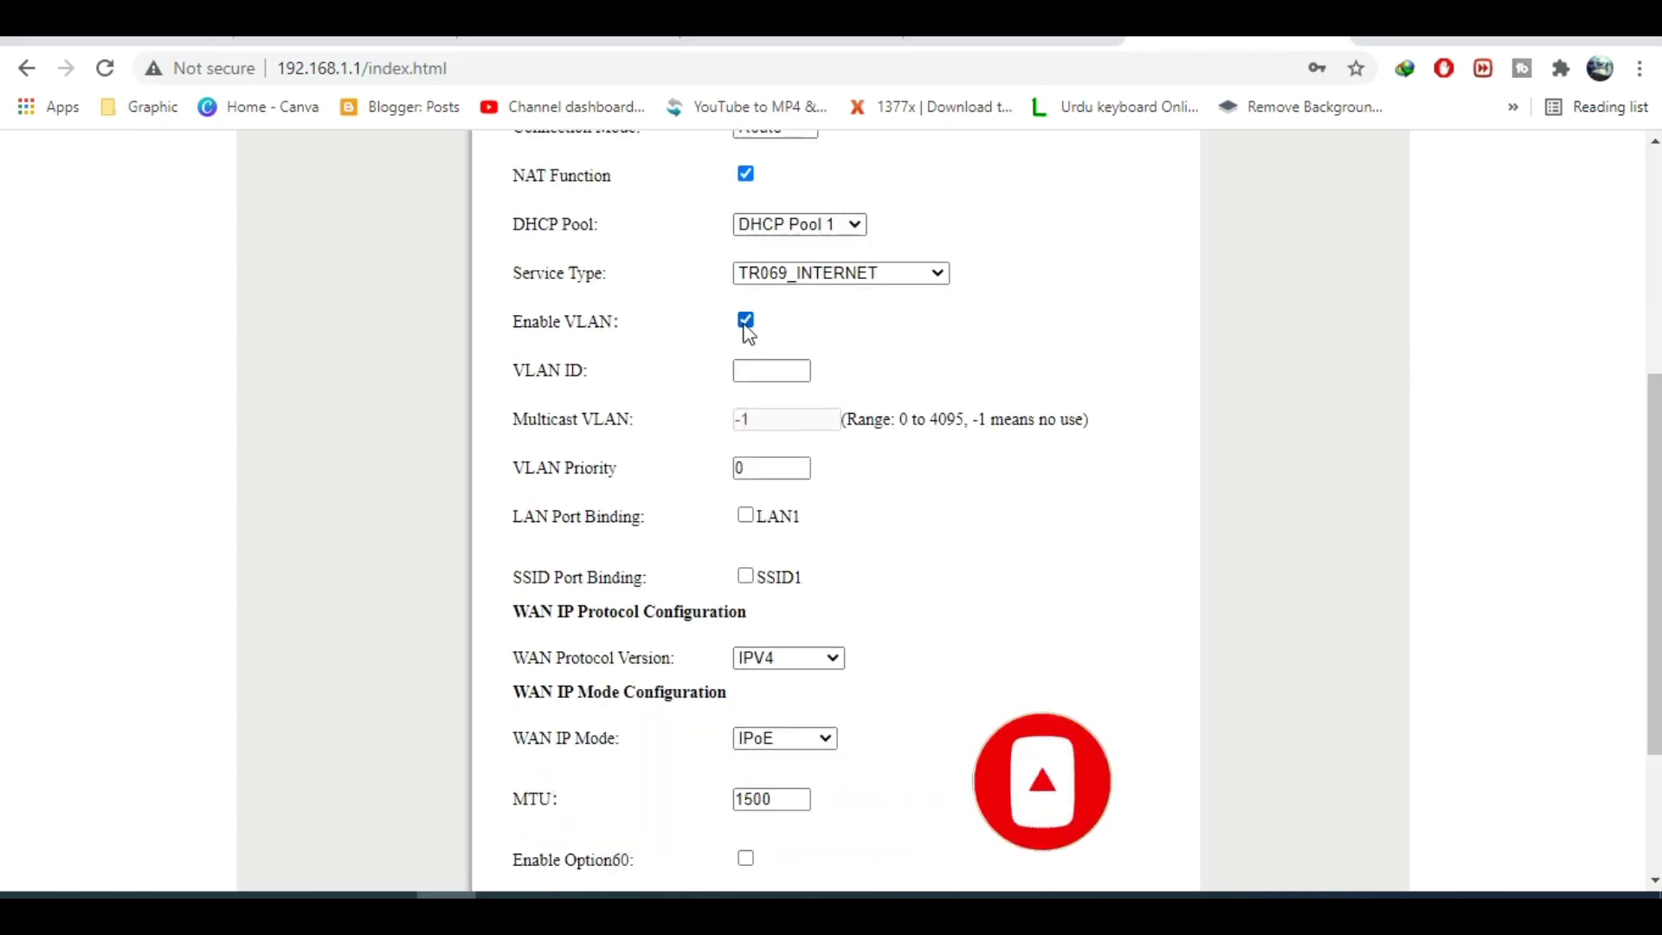
{"action": "left_click", "coordinate": [745, 320]}
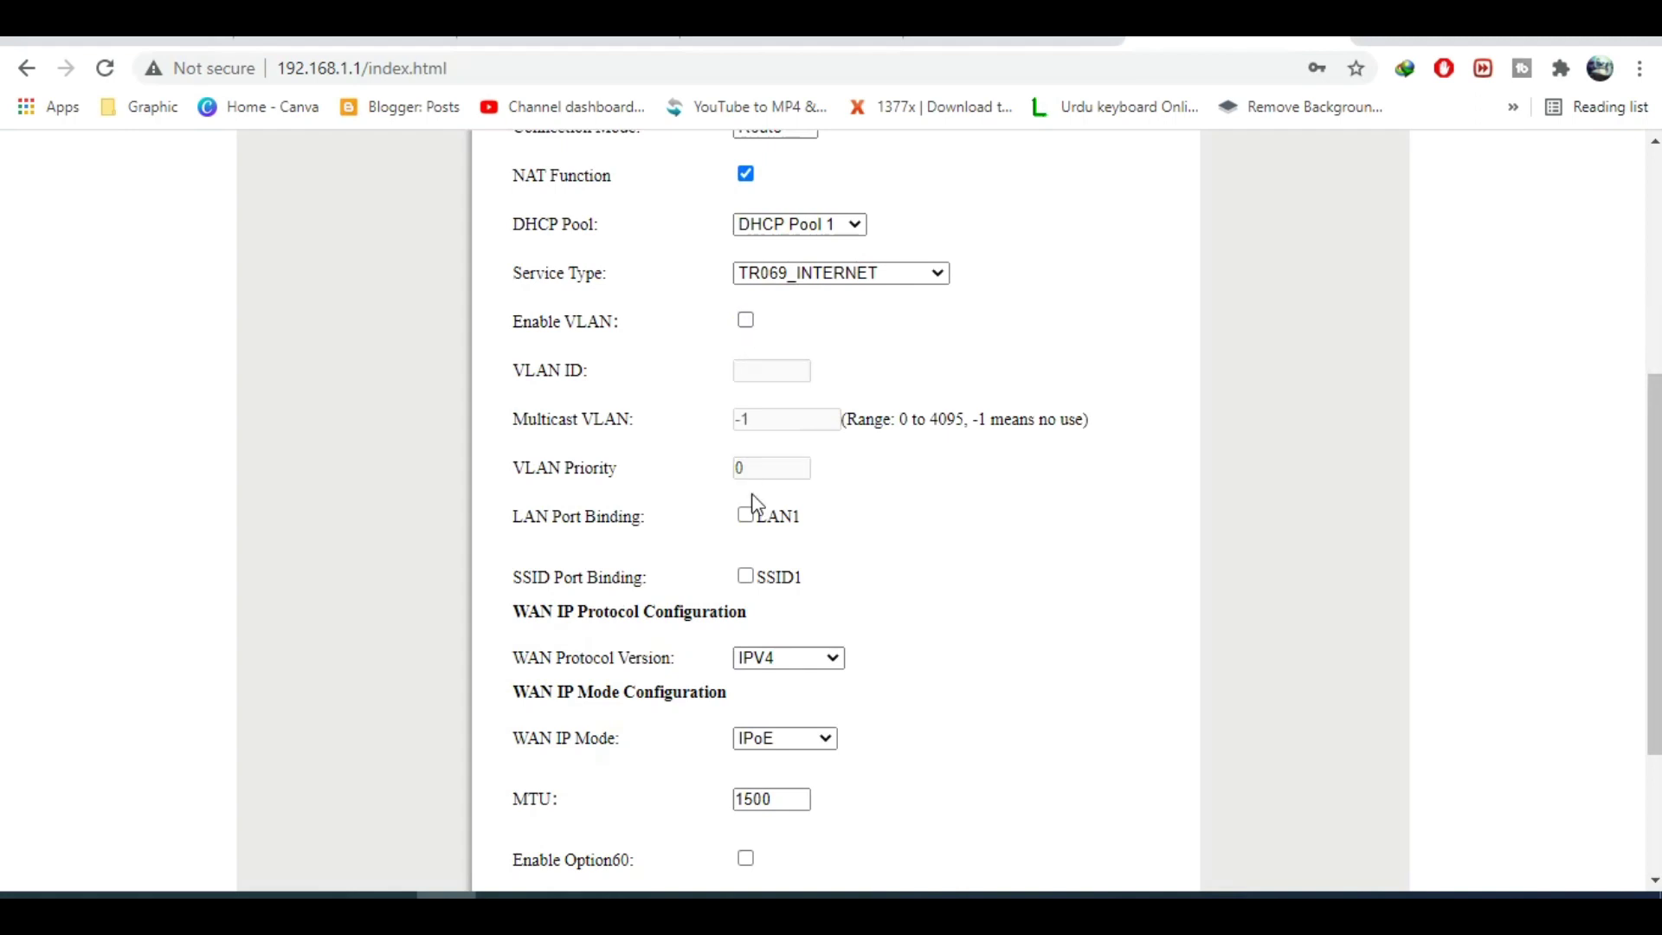
{"action": "left_click", "coordinate": [745, 575]}
{"action": "left_click", "coordinate": [745, 514]}
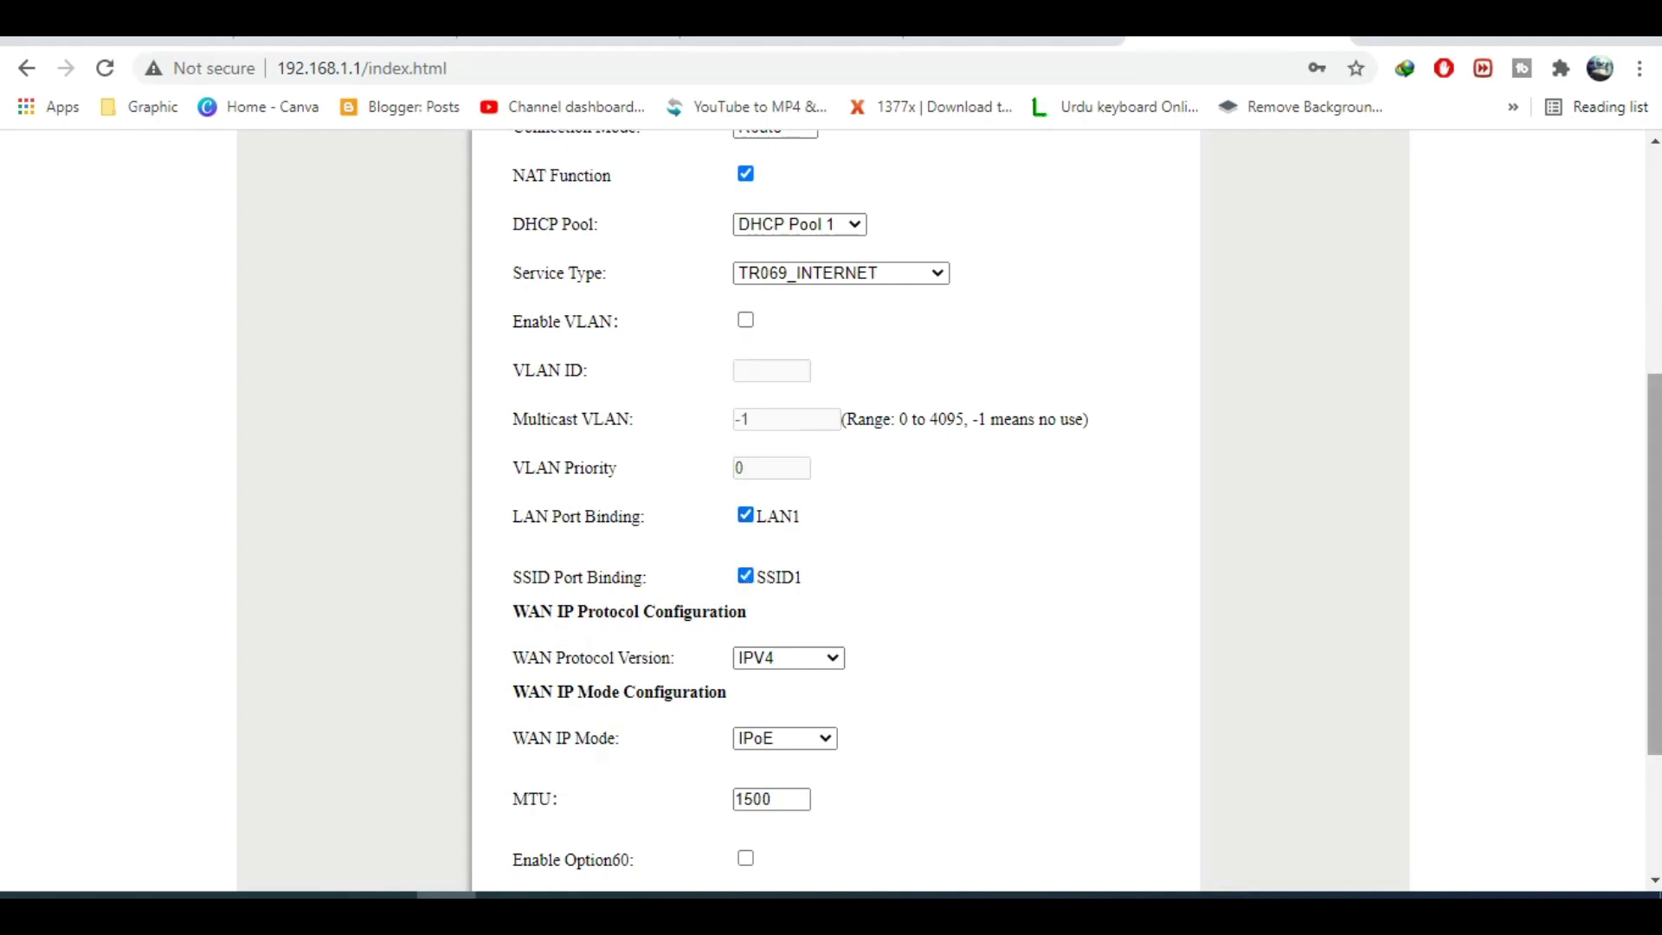
{"action": "scroll", "coordinate": [1653, 563], "scroll_direction": "down", "scroll_amount": 2}
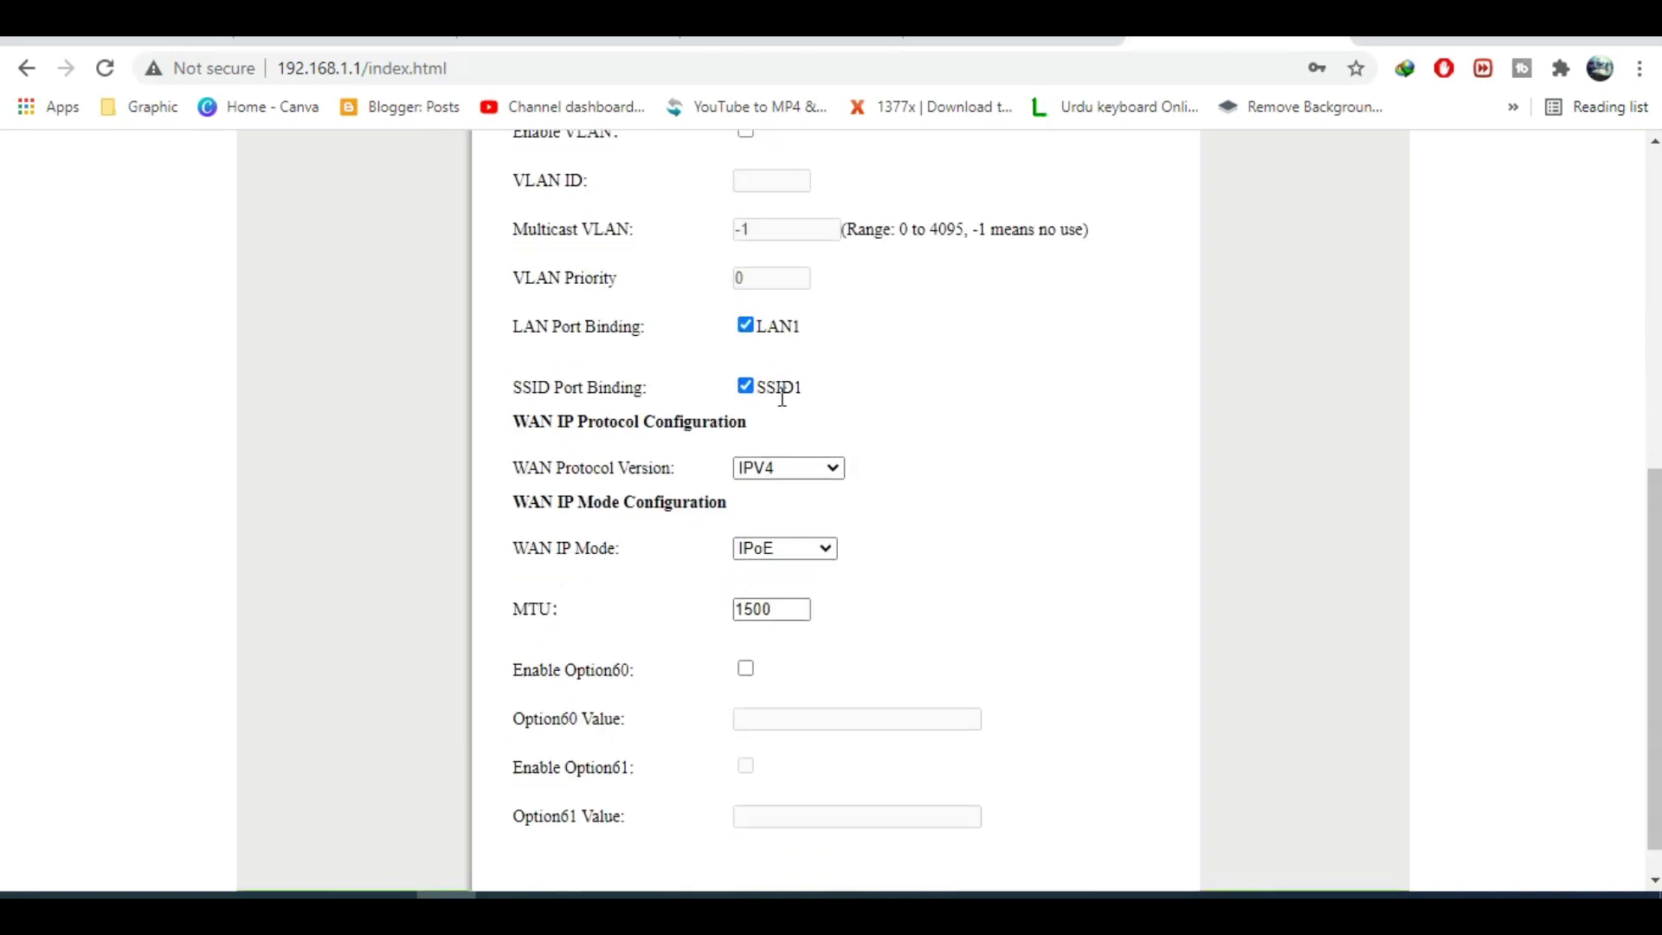
Switch the WAN IP mode to PPPoE and enter the PPPoE user name and password.
{"action": "left_click", "coordinate": [818, 550]}
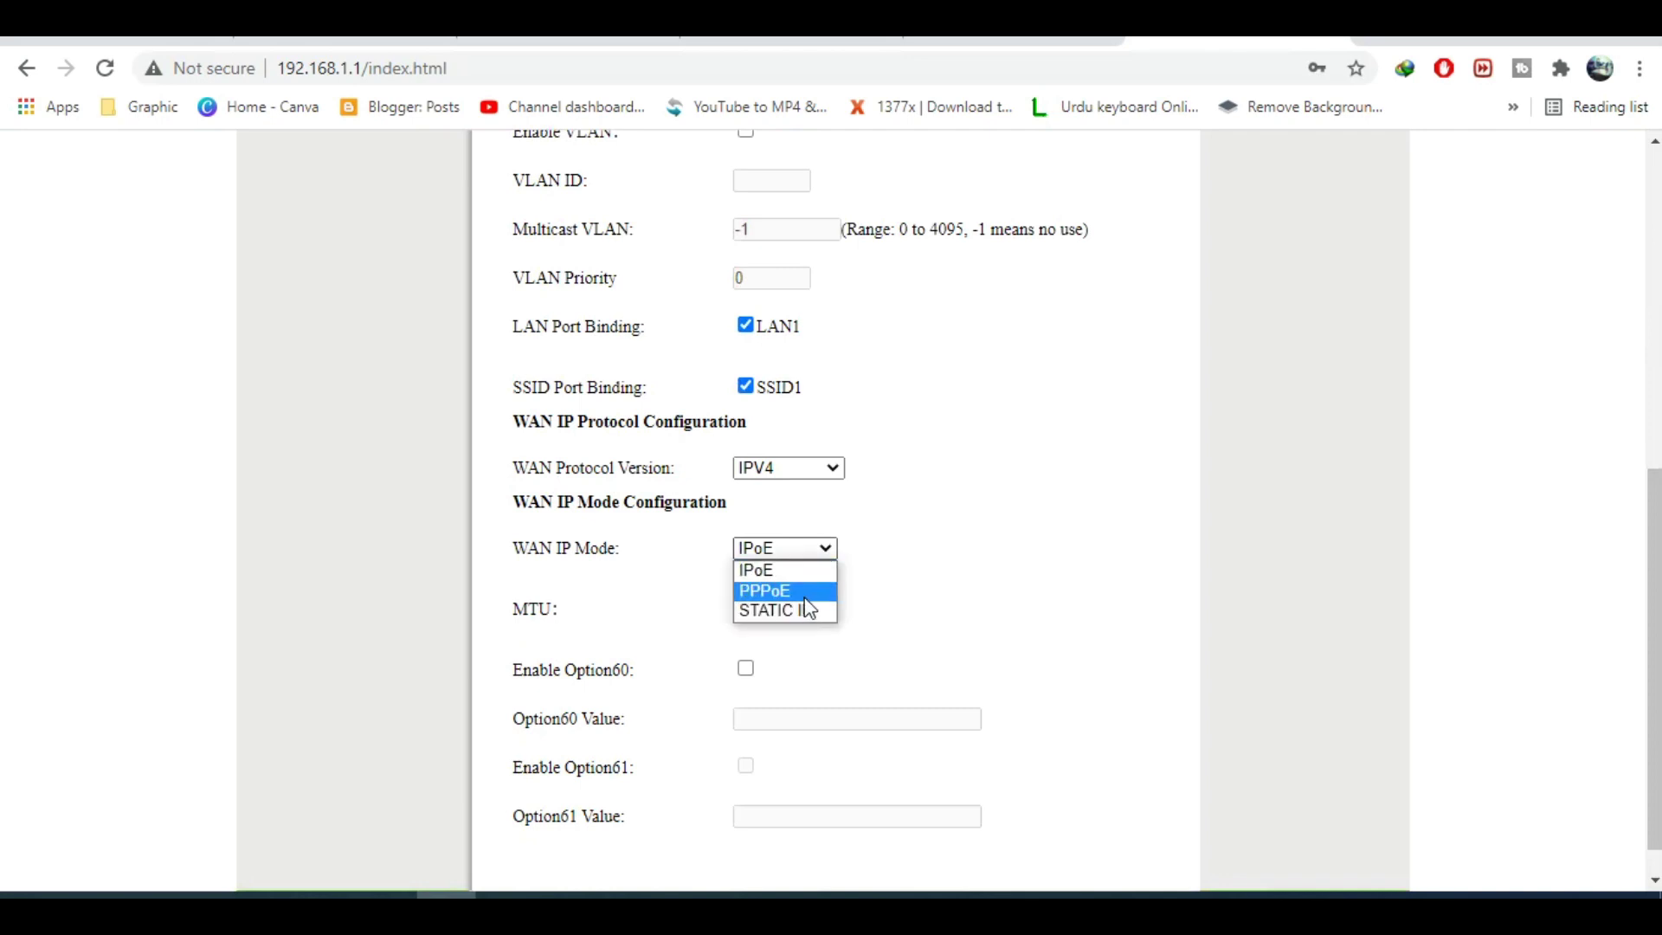
{"action": "left_click", "coordinate": [804, 597]}
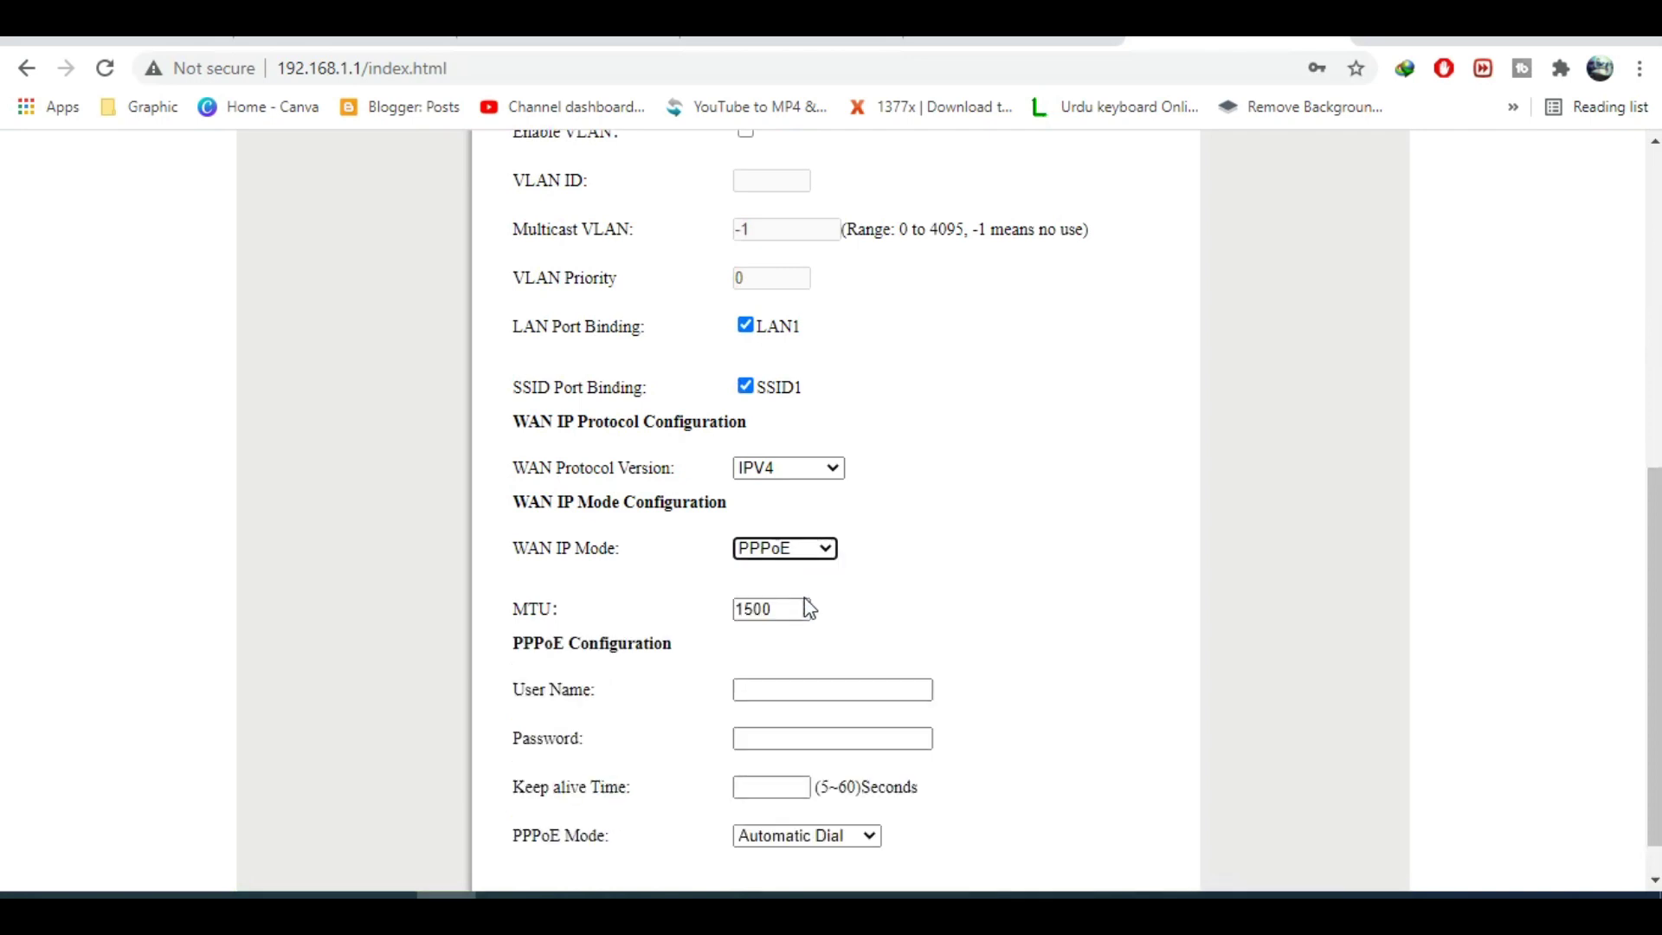
{"action": "left_click", "coordinate": [811, 697]}
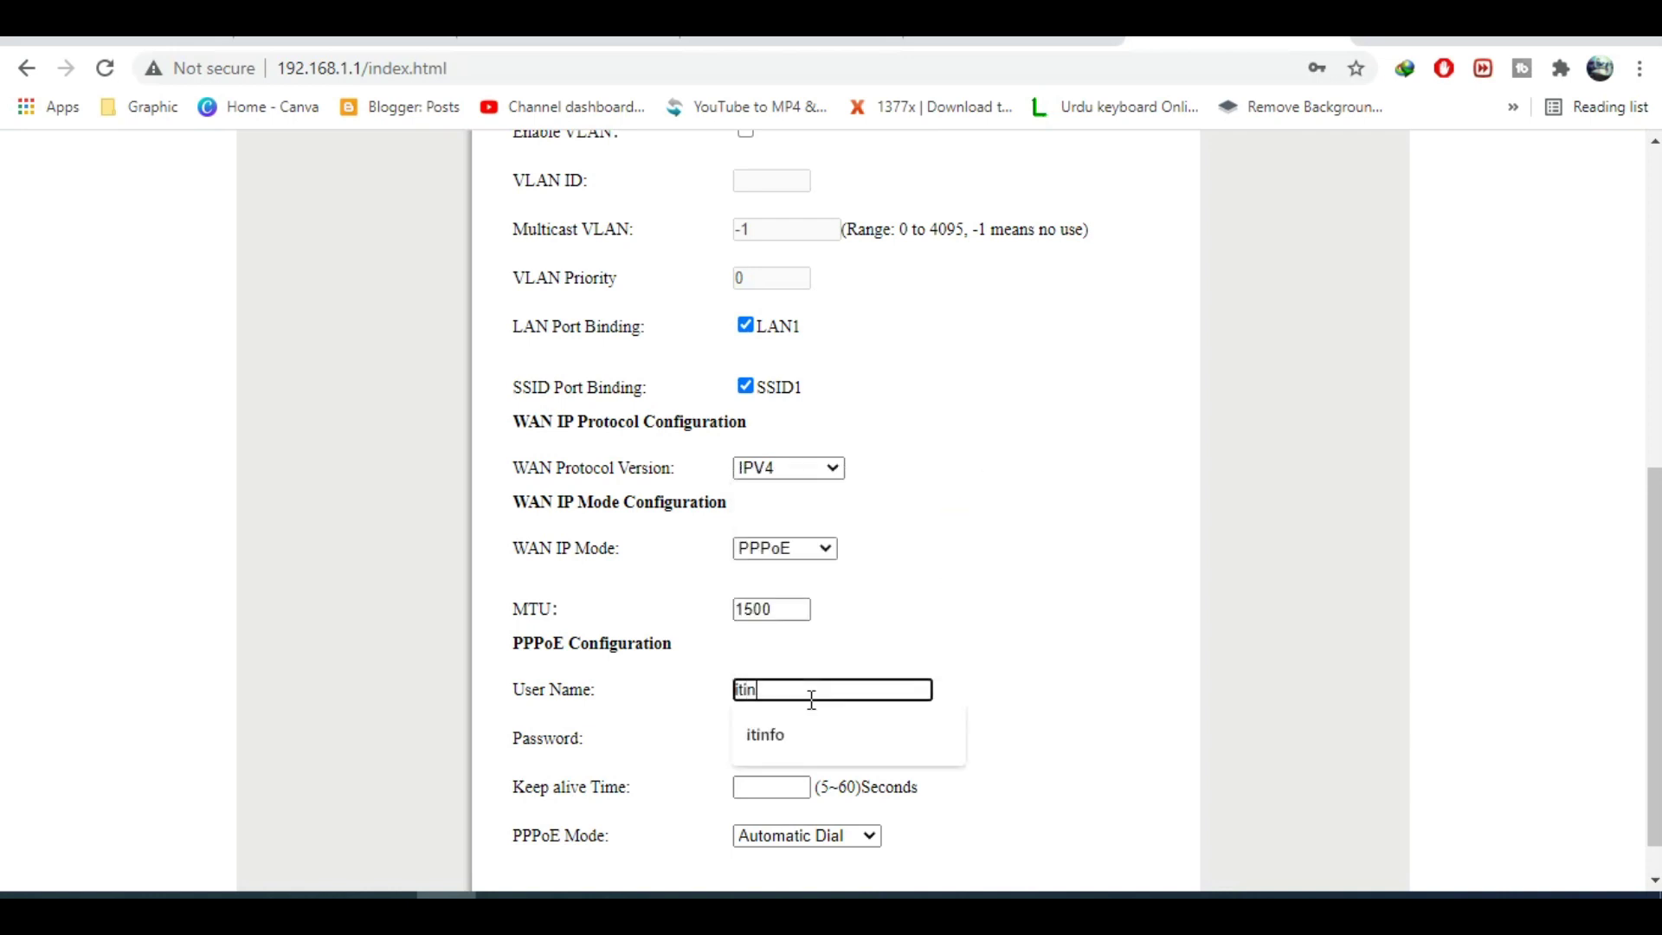
{"action": "key", "text": "BackSpace"}
{"action": "key", "text": "Tab"}
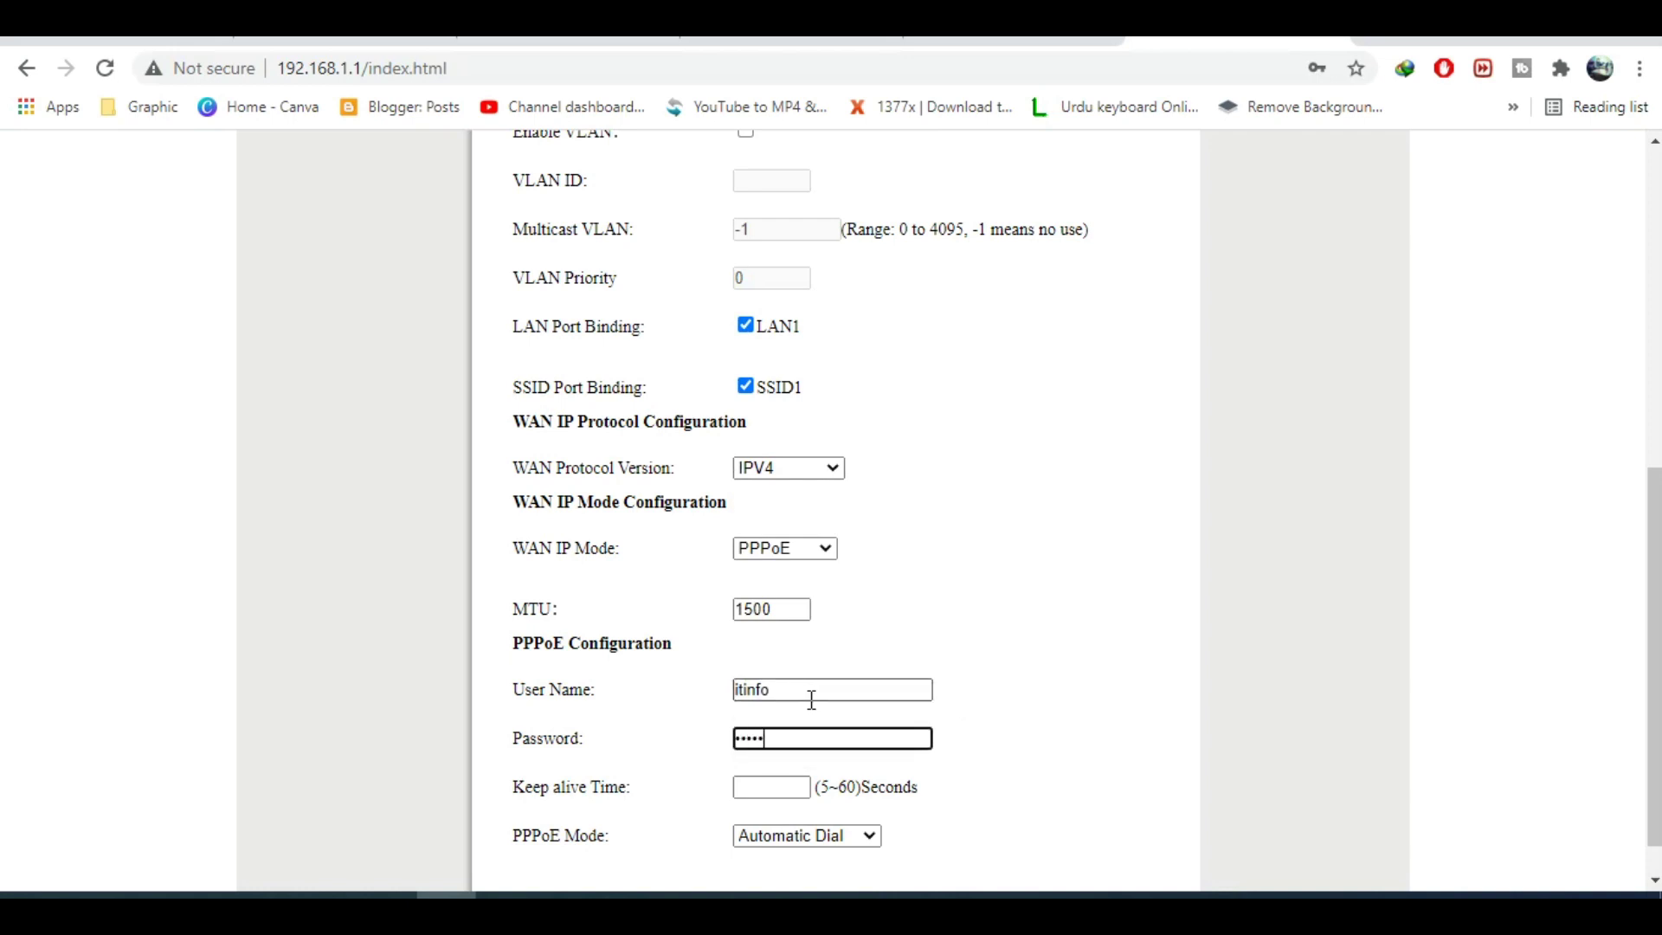
Set keep-alive time to 5, fix the MTU from 1500 to 1492, and apply.
{"action": "scroll", "coordinate": [812, 700], "scroll_direction": "down", "scroll_amount": 1}
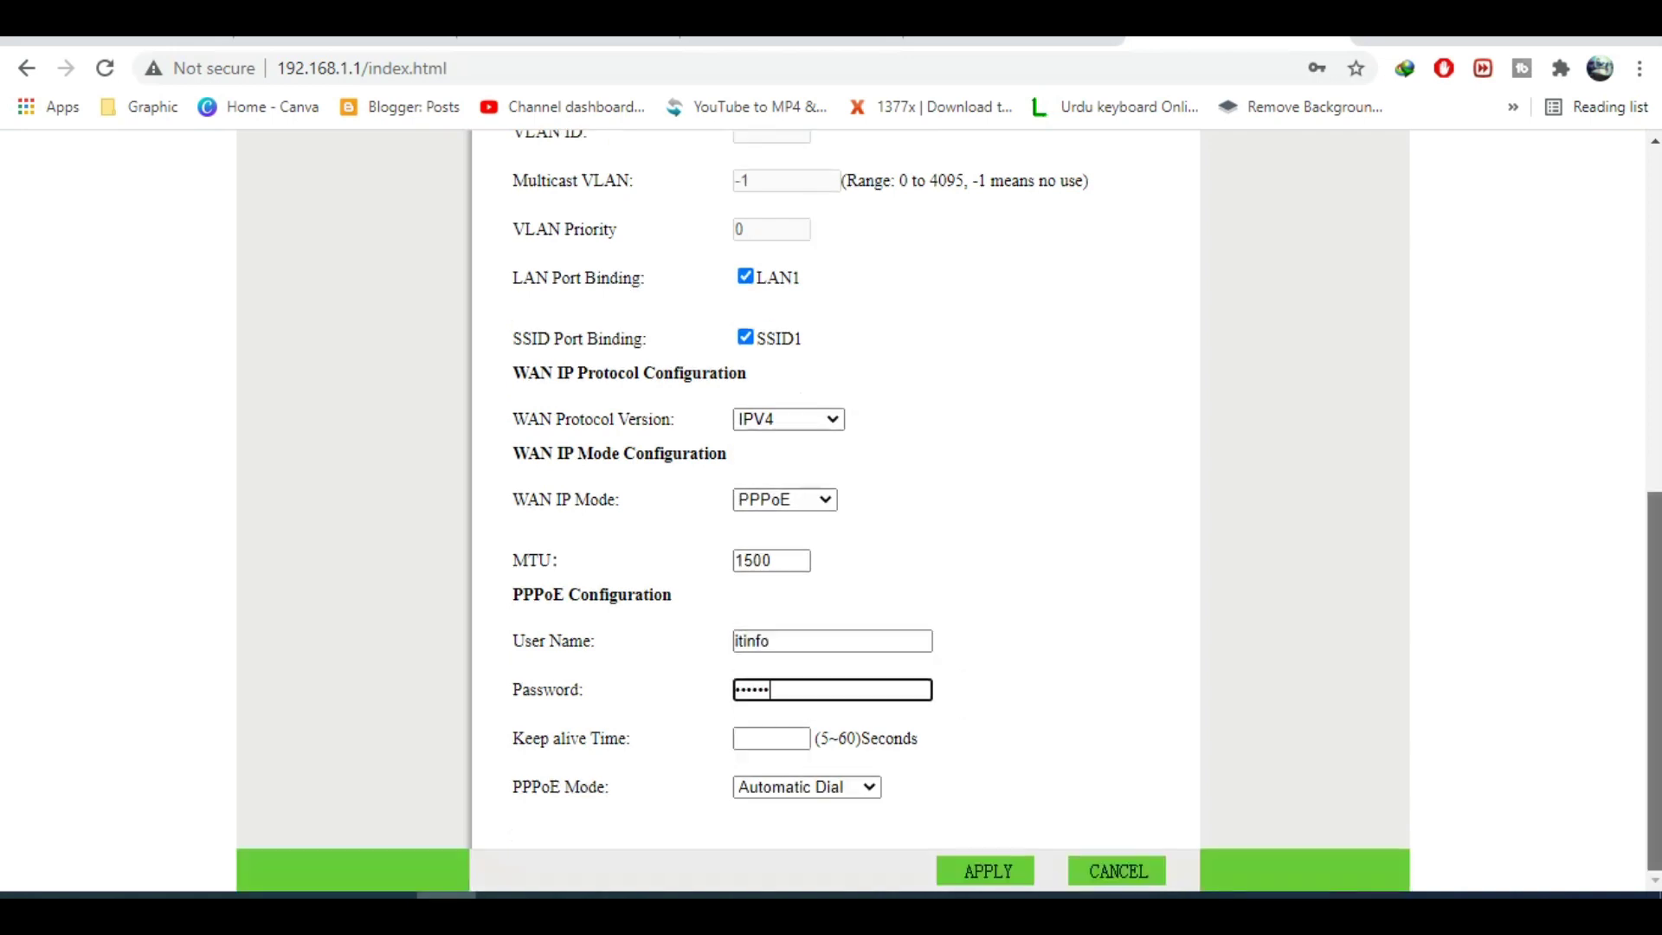
{"action": "left_click", "coordinate": [768, 737]}
{"action": "type", "text": "5"}
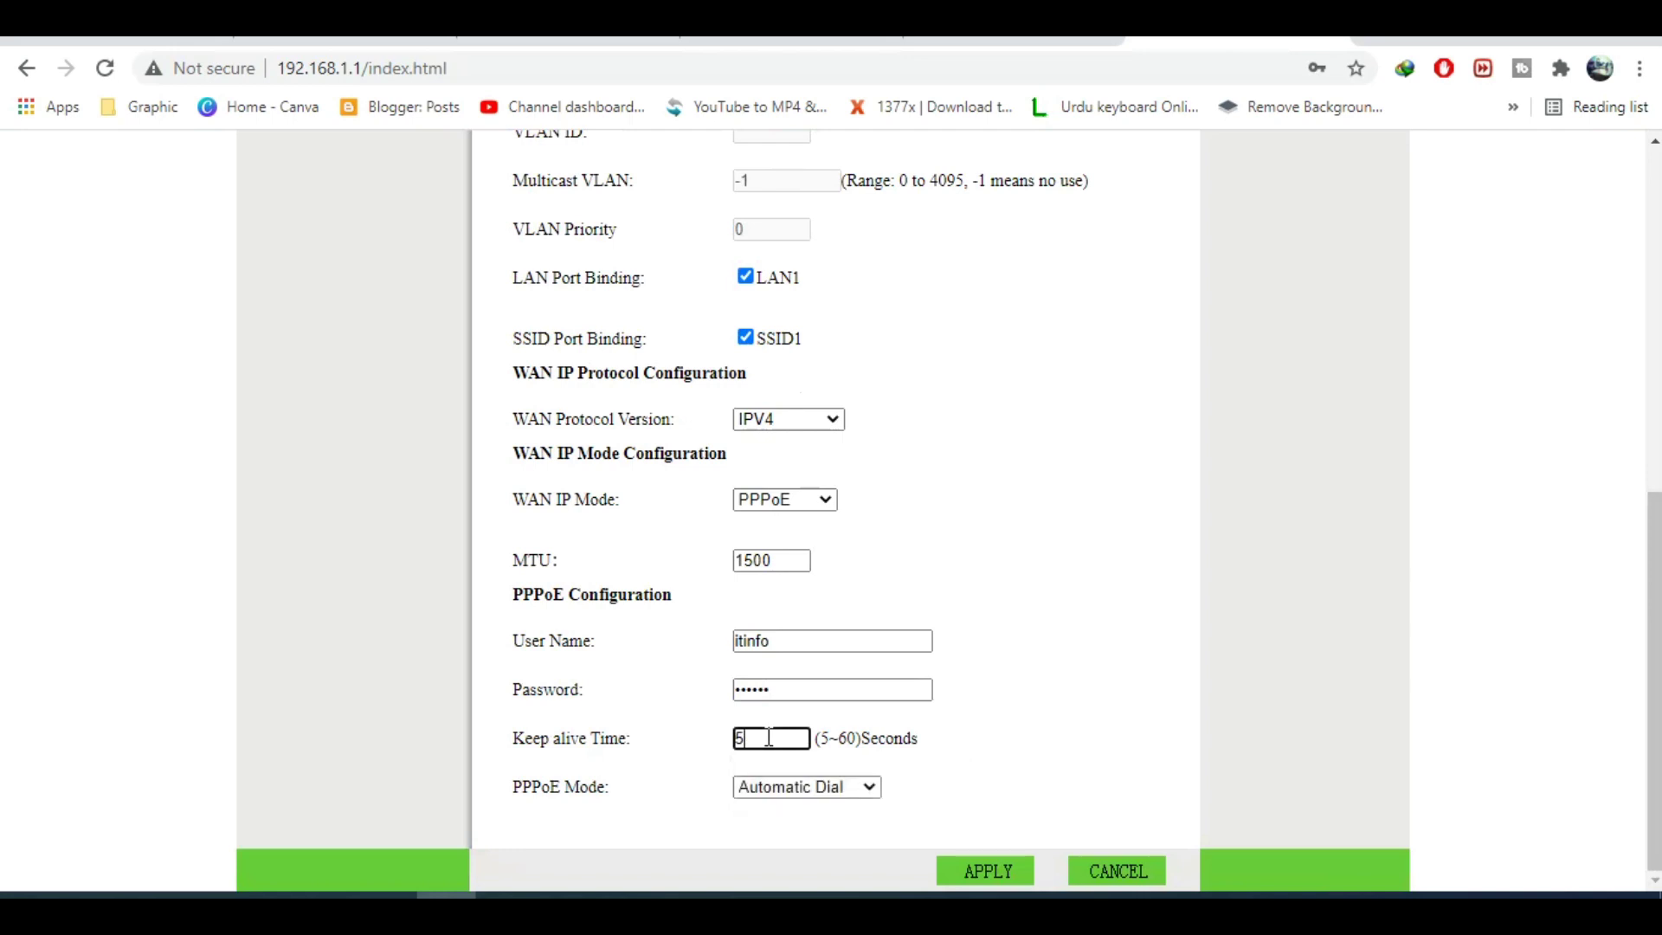
{"action": "left_click", "coordinate": [1001, 874]}
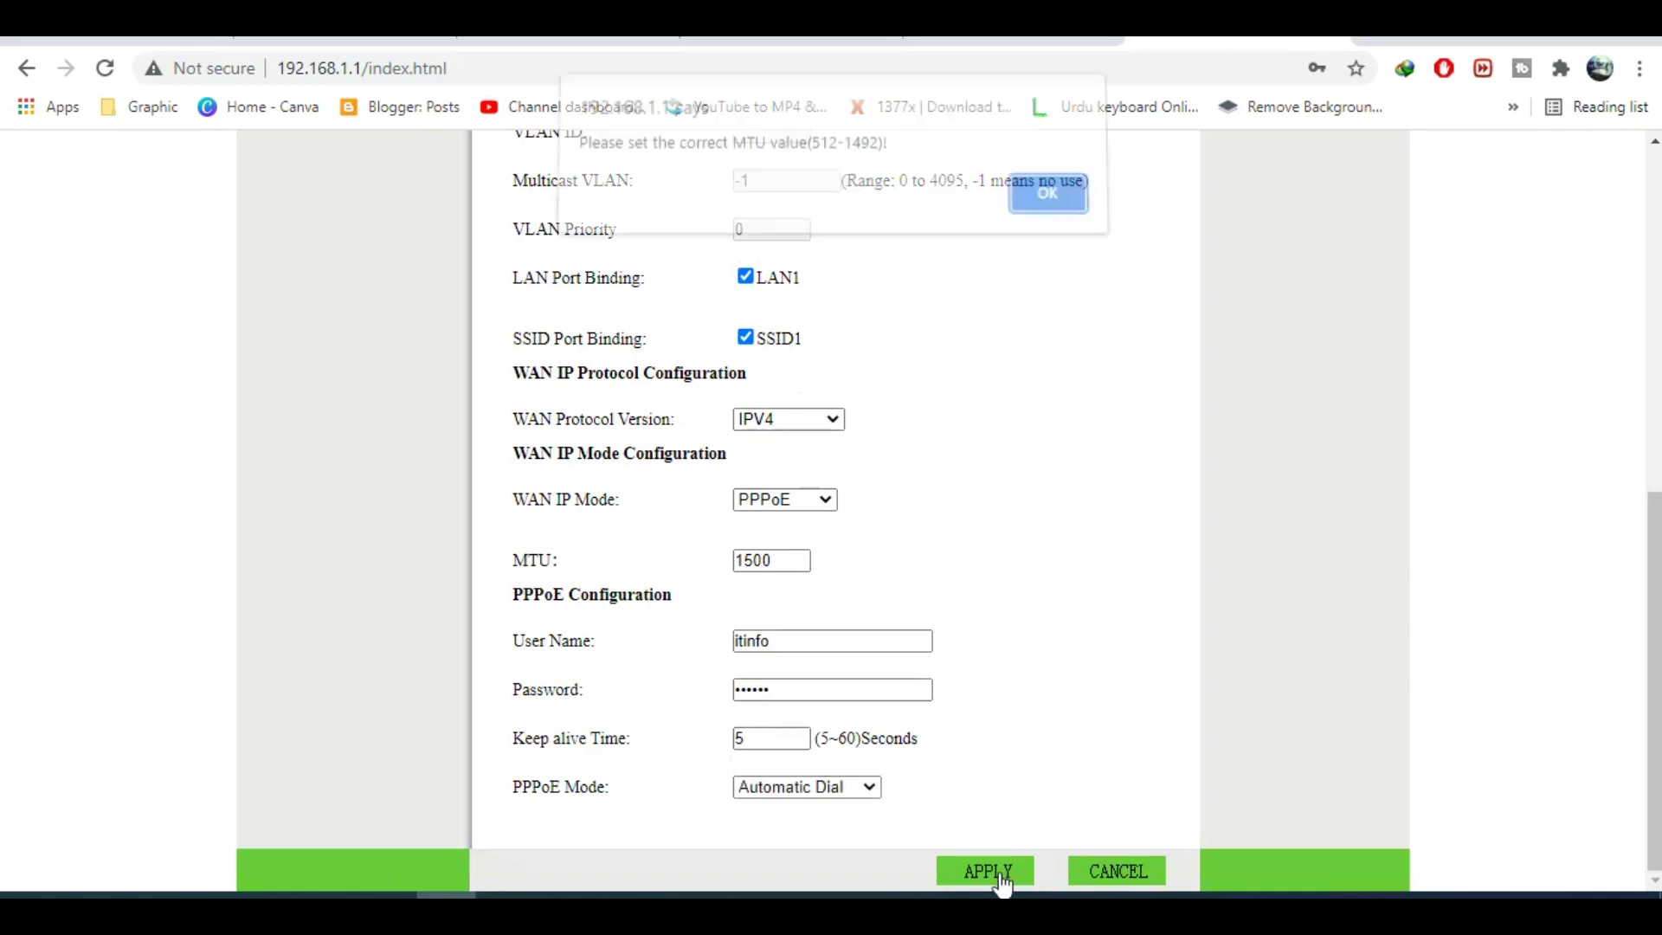
{"action": "left_click", "coordinate": [1046, 206]}
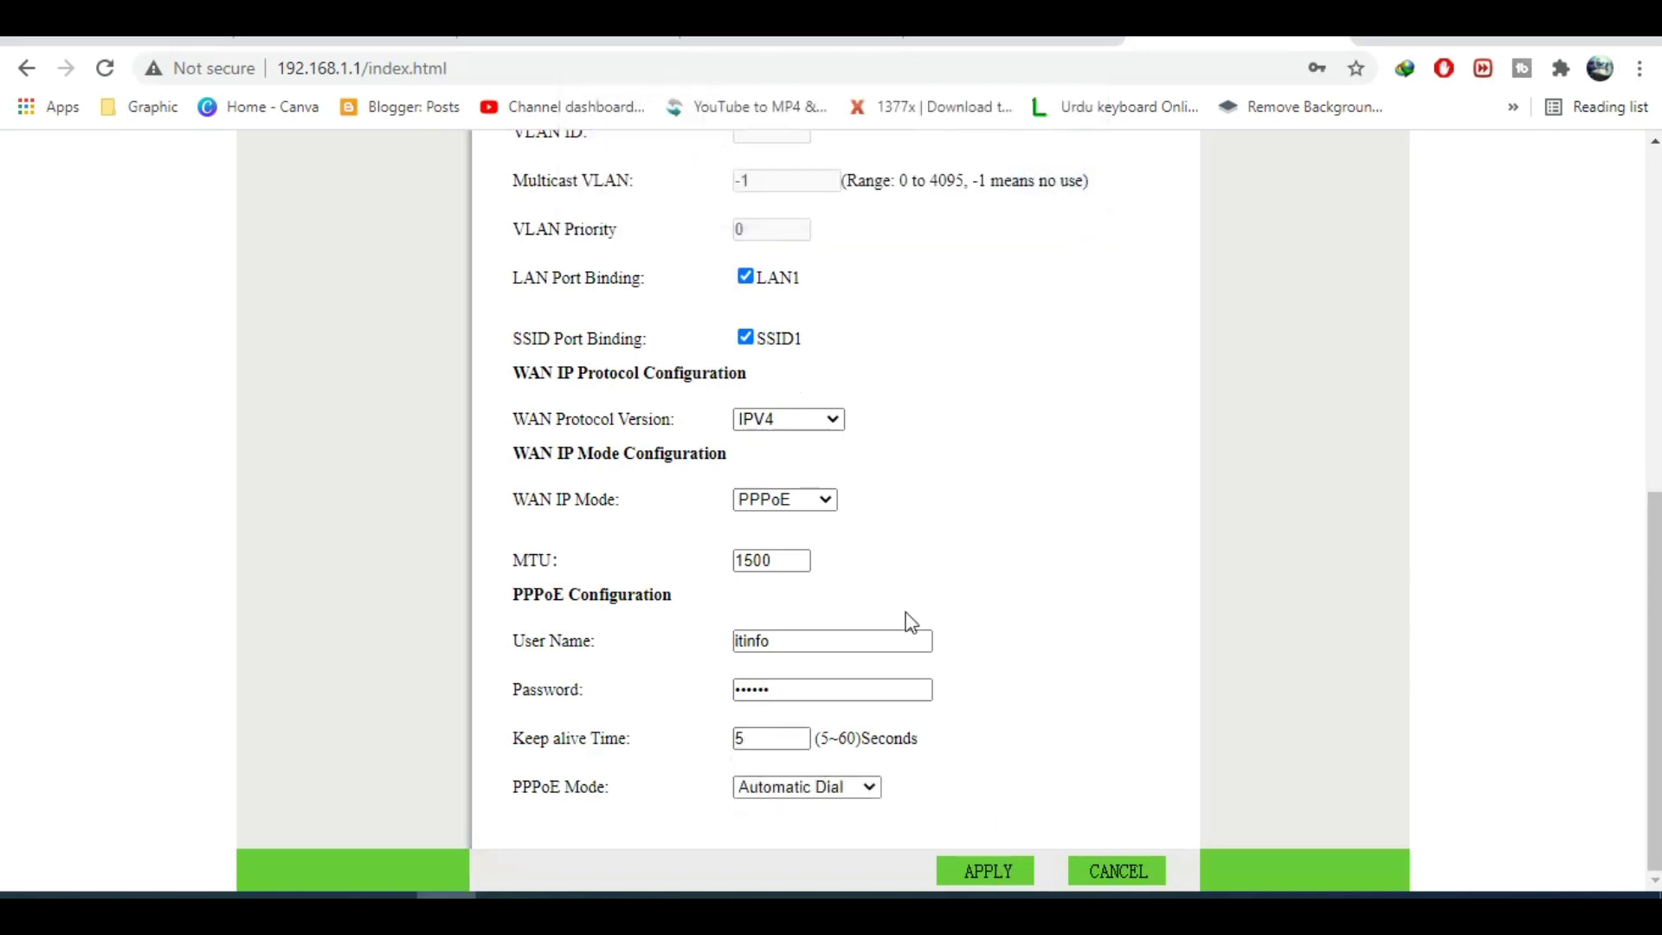
{"action": "double_click", "coordinate": [789, 564]}
{"action": "type", "text": "1492"}
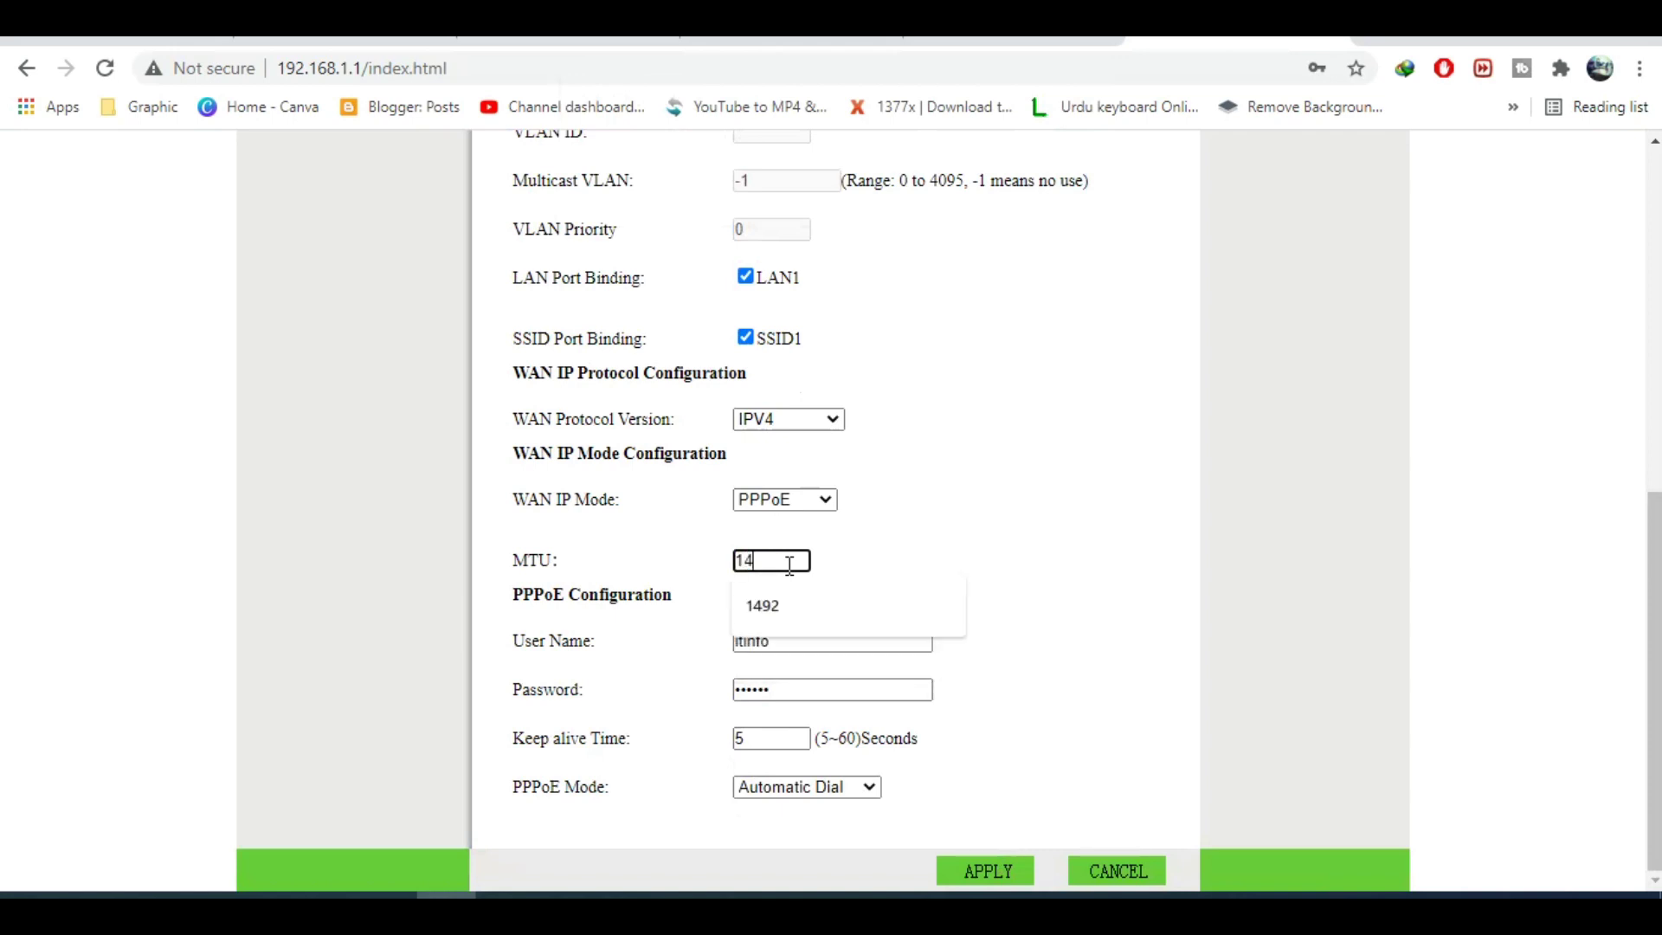
{"action": "left_click", "coordinate": [993, 872]}
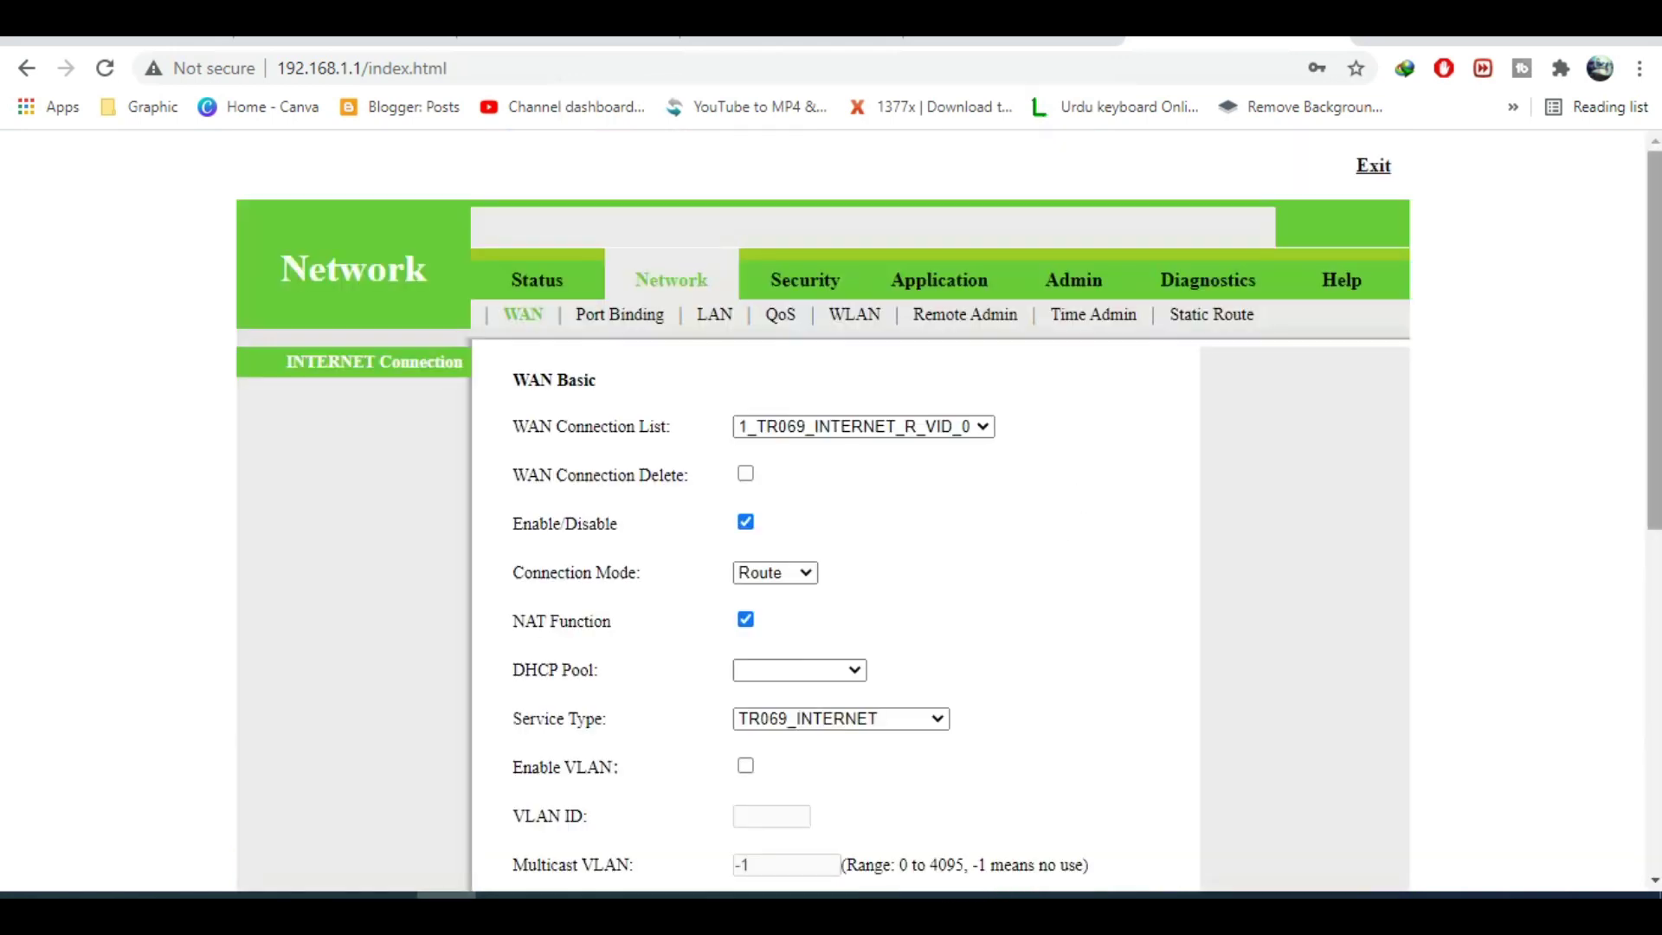
View Status > Network Info to confirm 1_TR069_INTERNET_R_VID_0 is Connected via PPPoE.
{"action": "scroll", "coordinate": [1077, 499], "scroll_direction": "down", "scroll_amount": 6}
{"action": "scroll", "coordinate": [1077, 499], "scroll_direction": "up", "scroll_amount": 6}
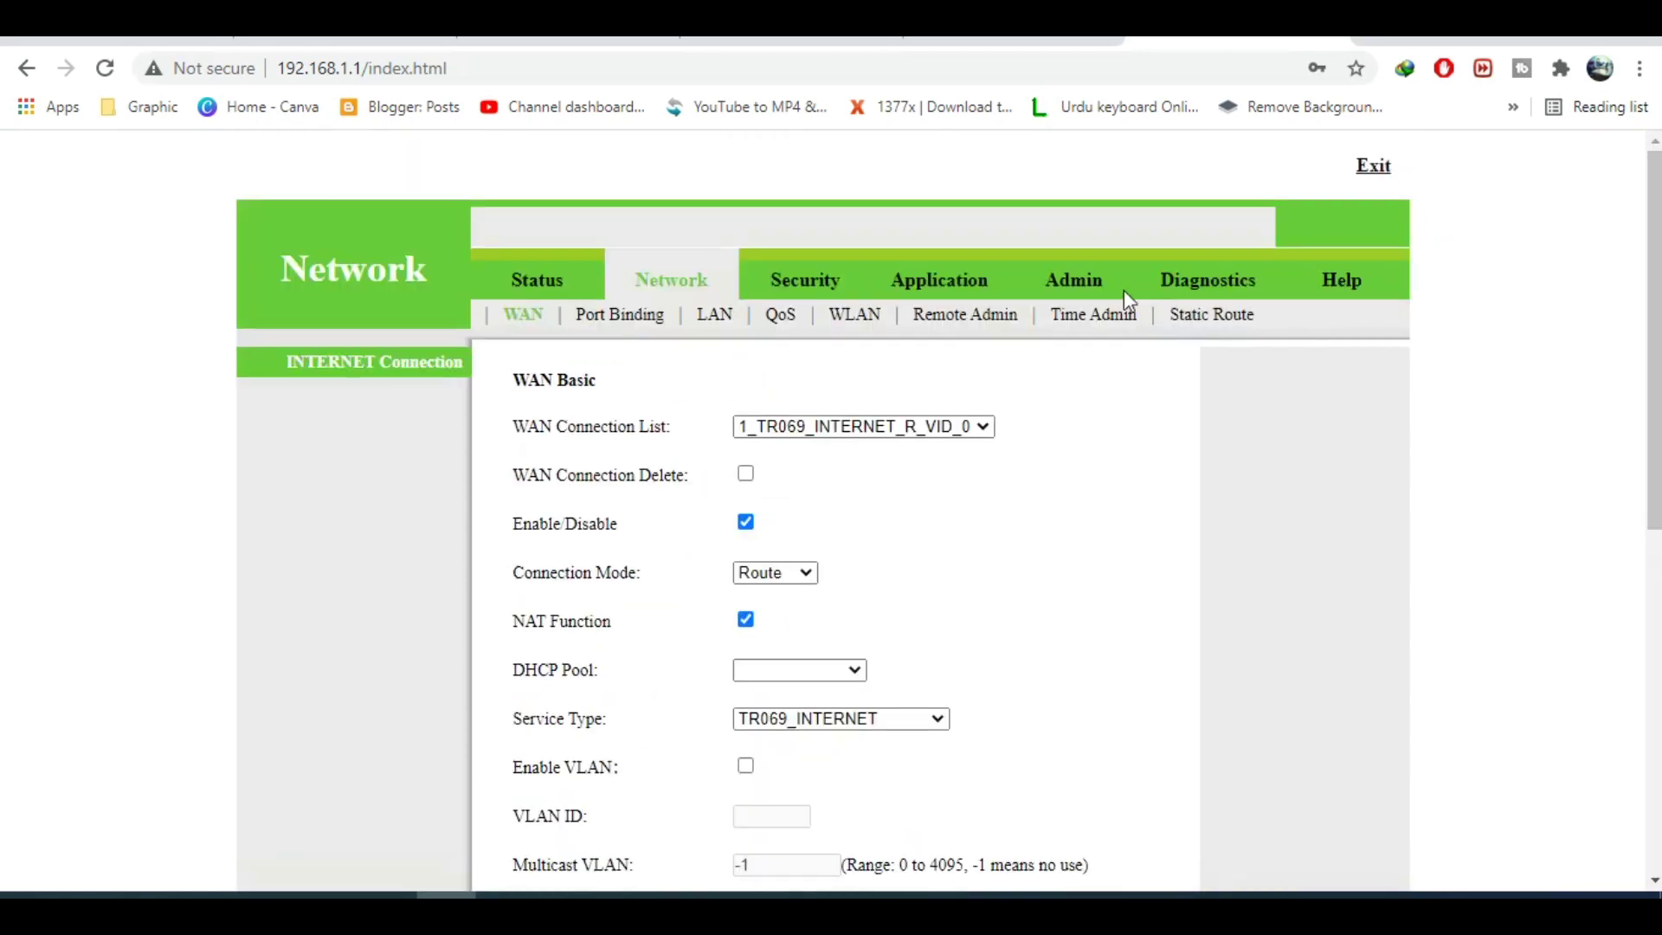
{"action": "left_click", "coordinate": [555, 287]}
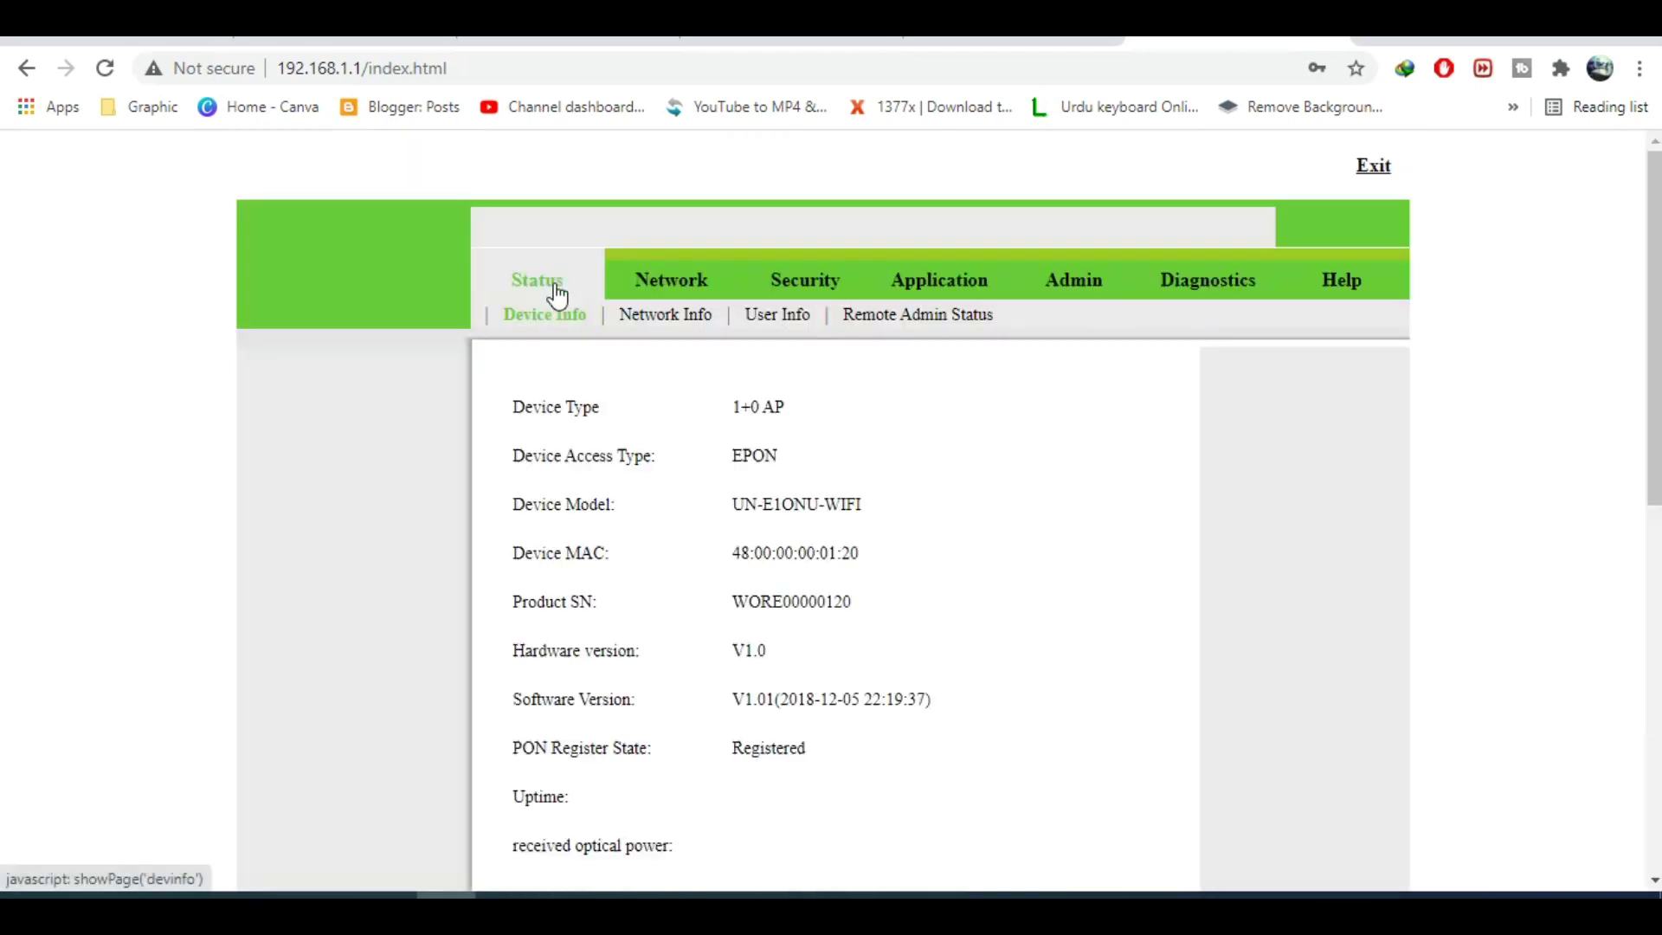
{"action": "left_click", "coordinate": [693, 317]}
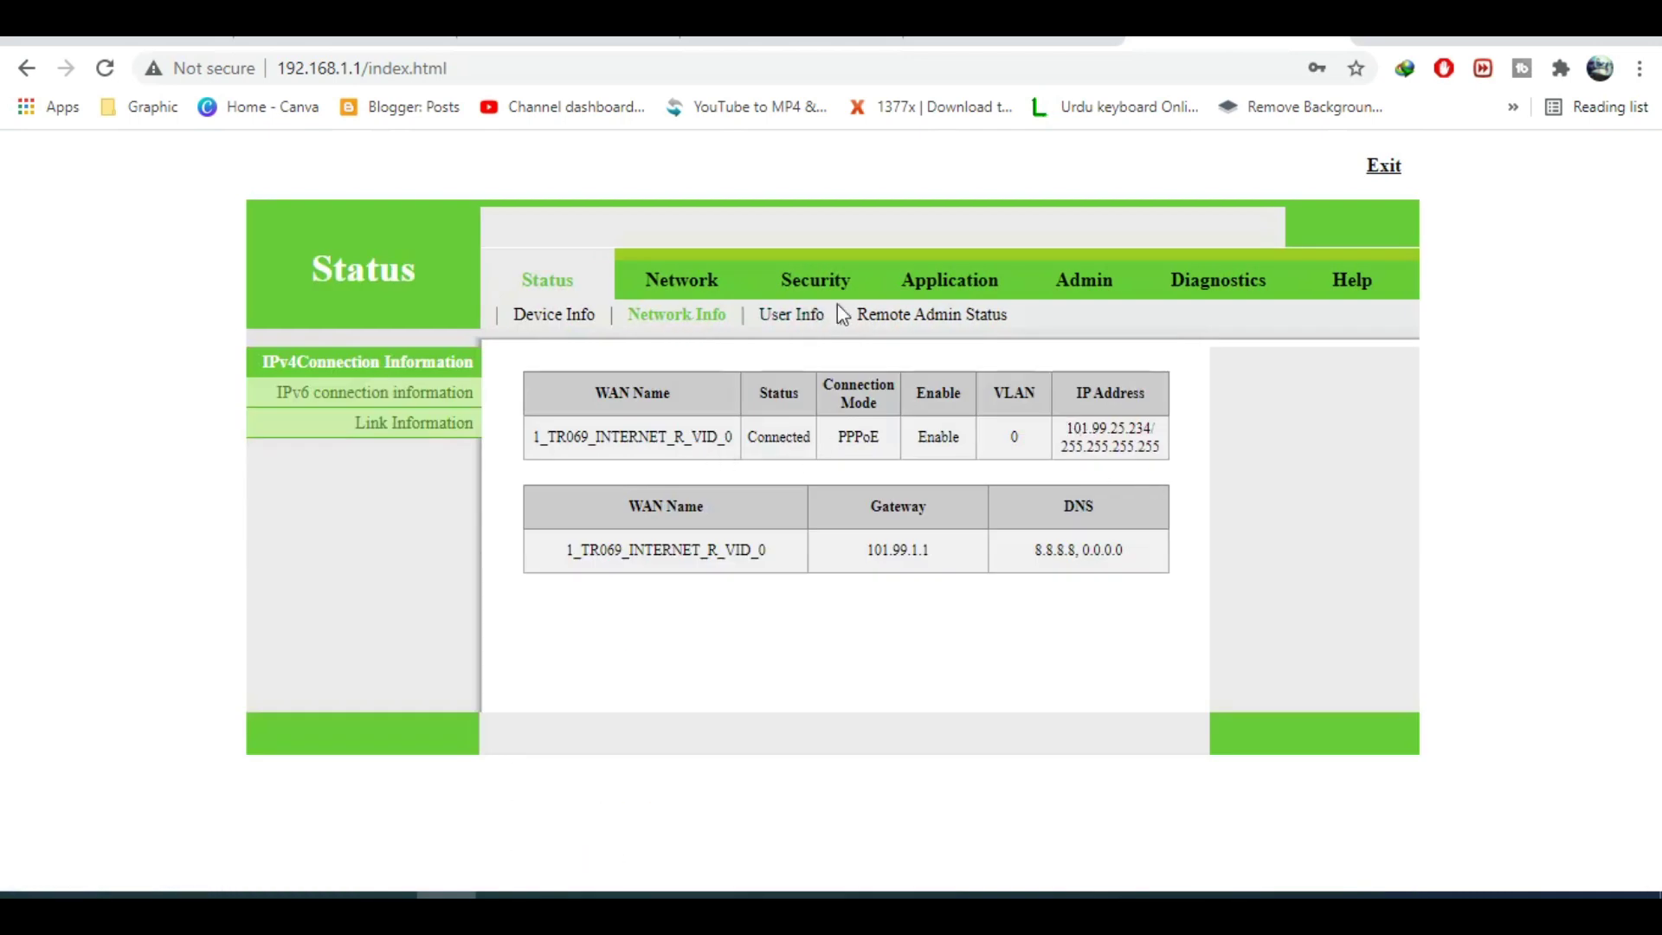
In Network > WLAN, rename SSID1 from 819X to 'WIFI-iT Info', set a new WPA password, and apply.
{"action": "left_click", "coordinate": [686, 286]}
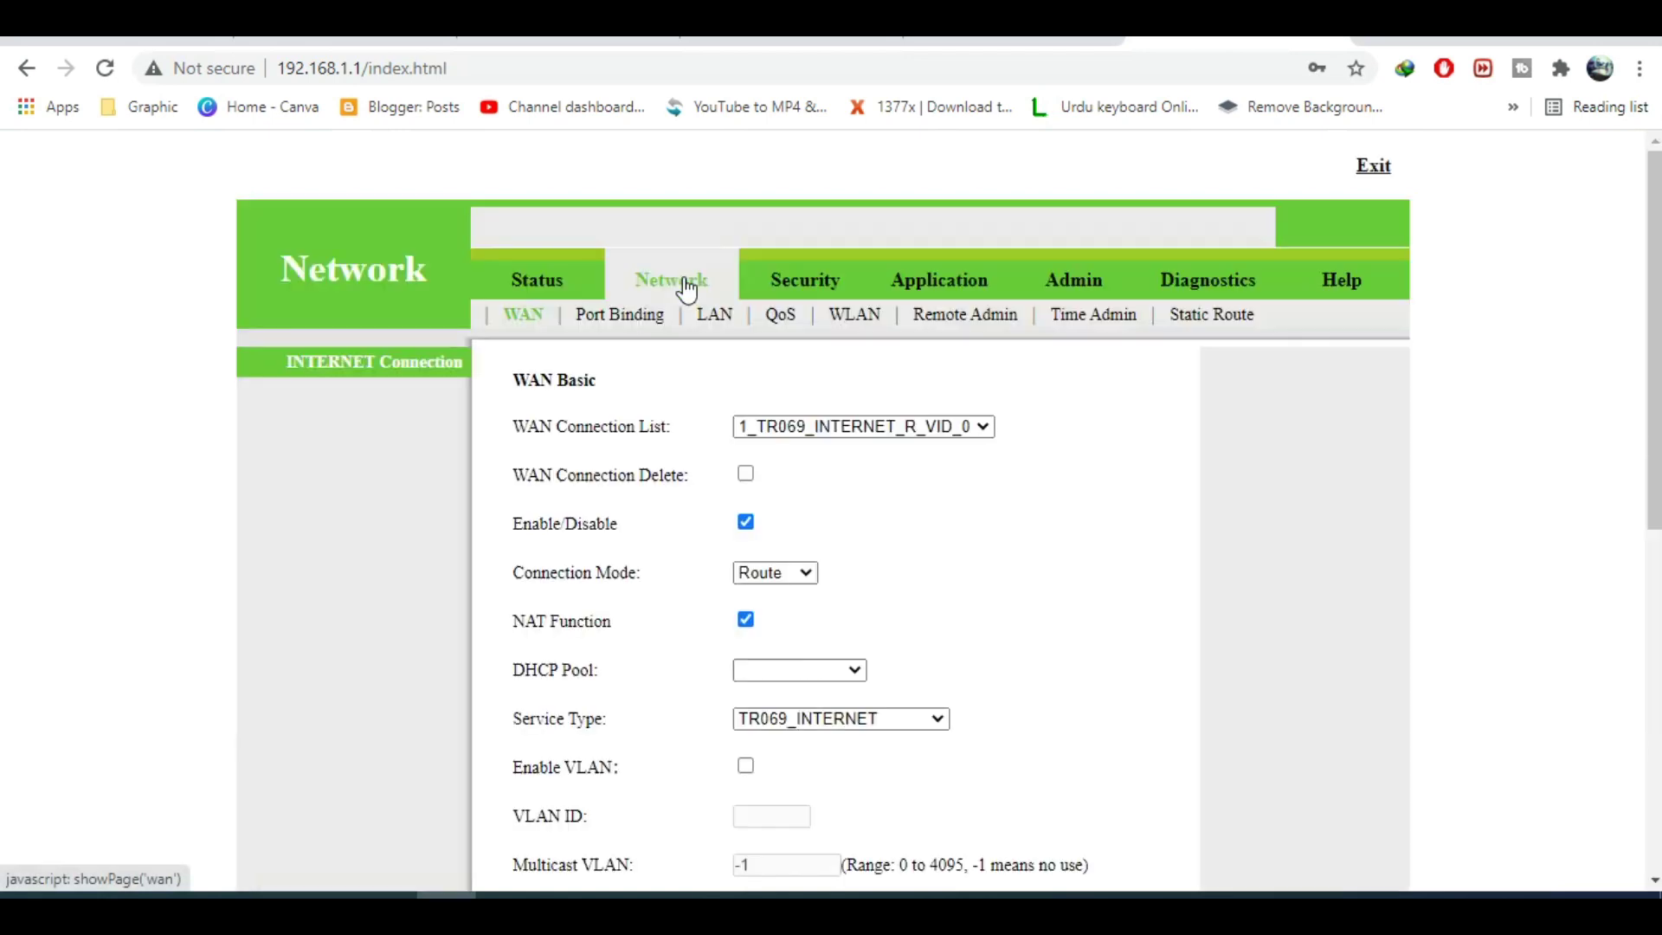
{"action": "left_click", "coordinate": [862, 320]}
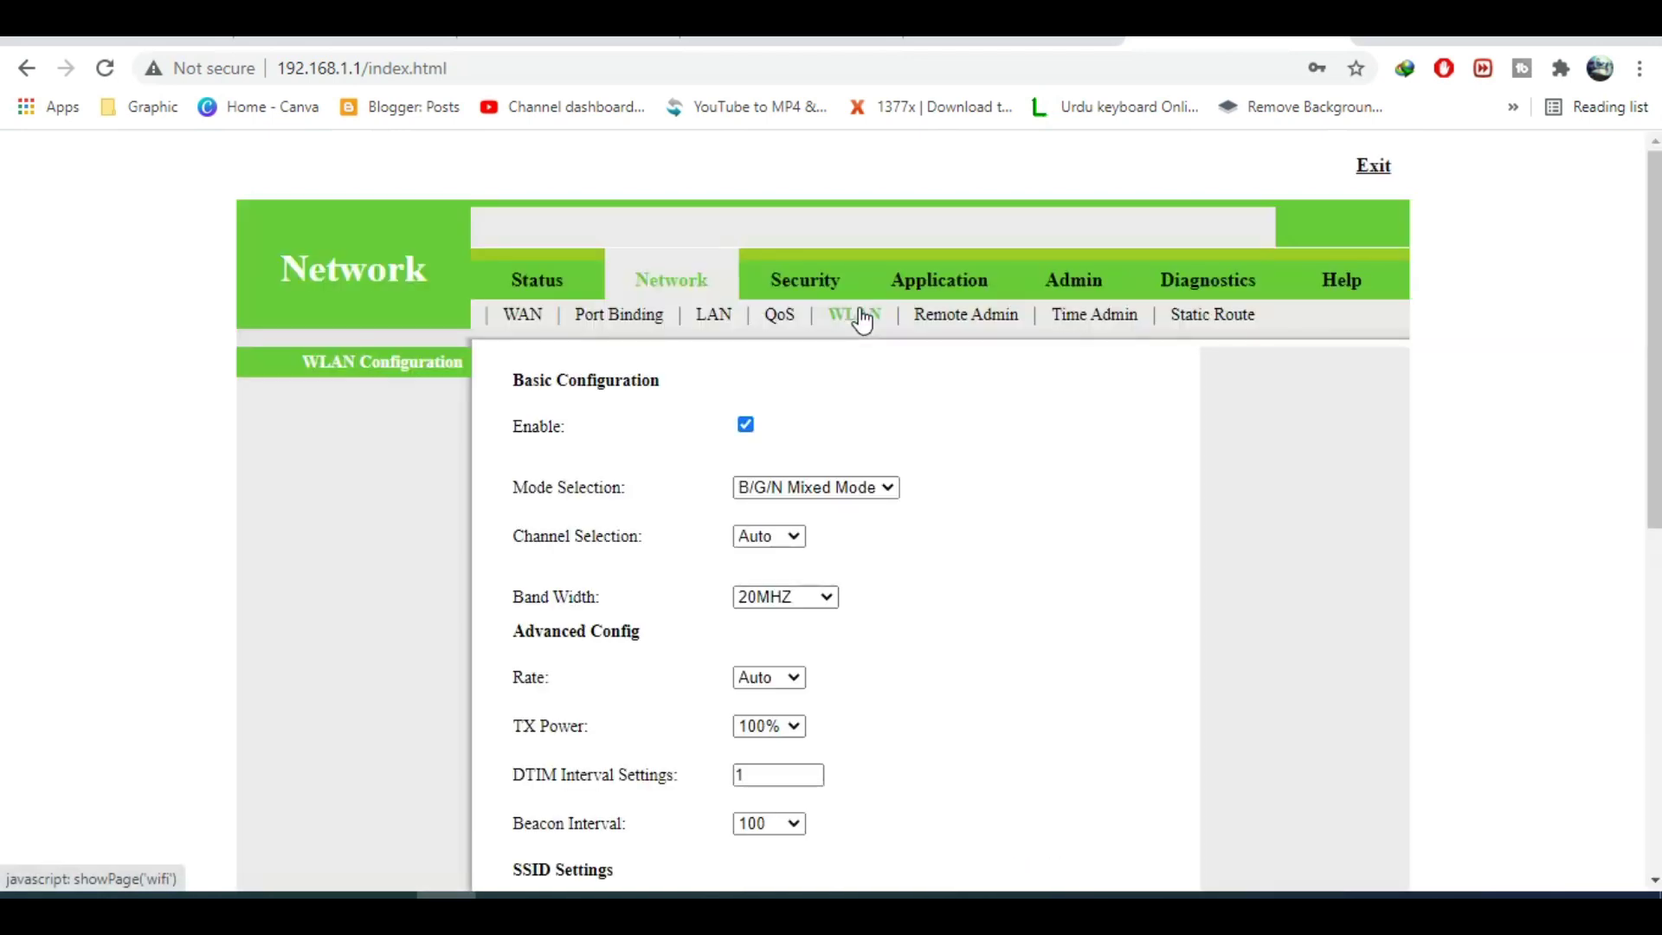
{"action": "scroll", "coordinate": [1019, 530], "scroll_direction": "down", "scroll_amount": 6}
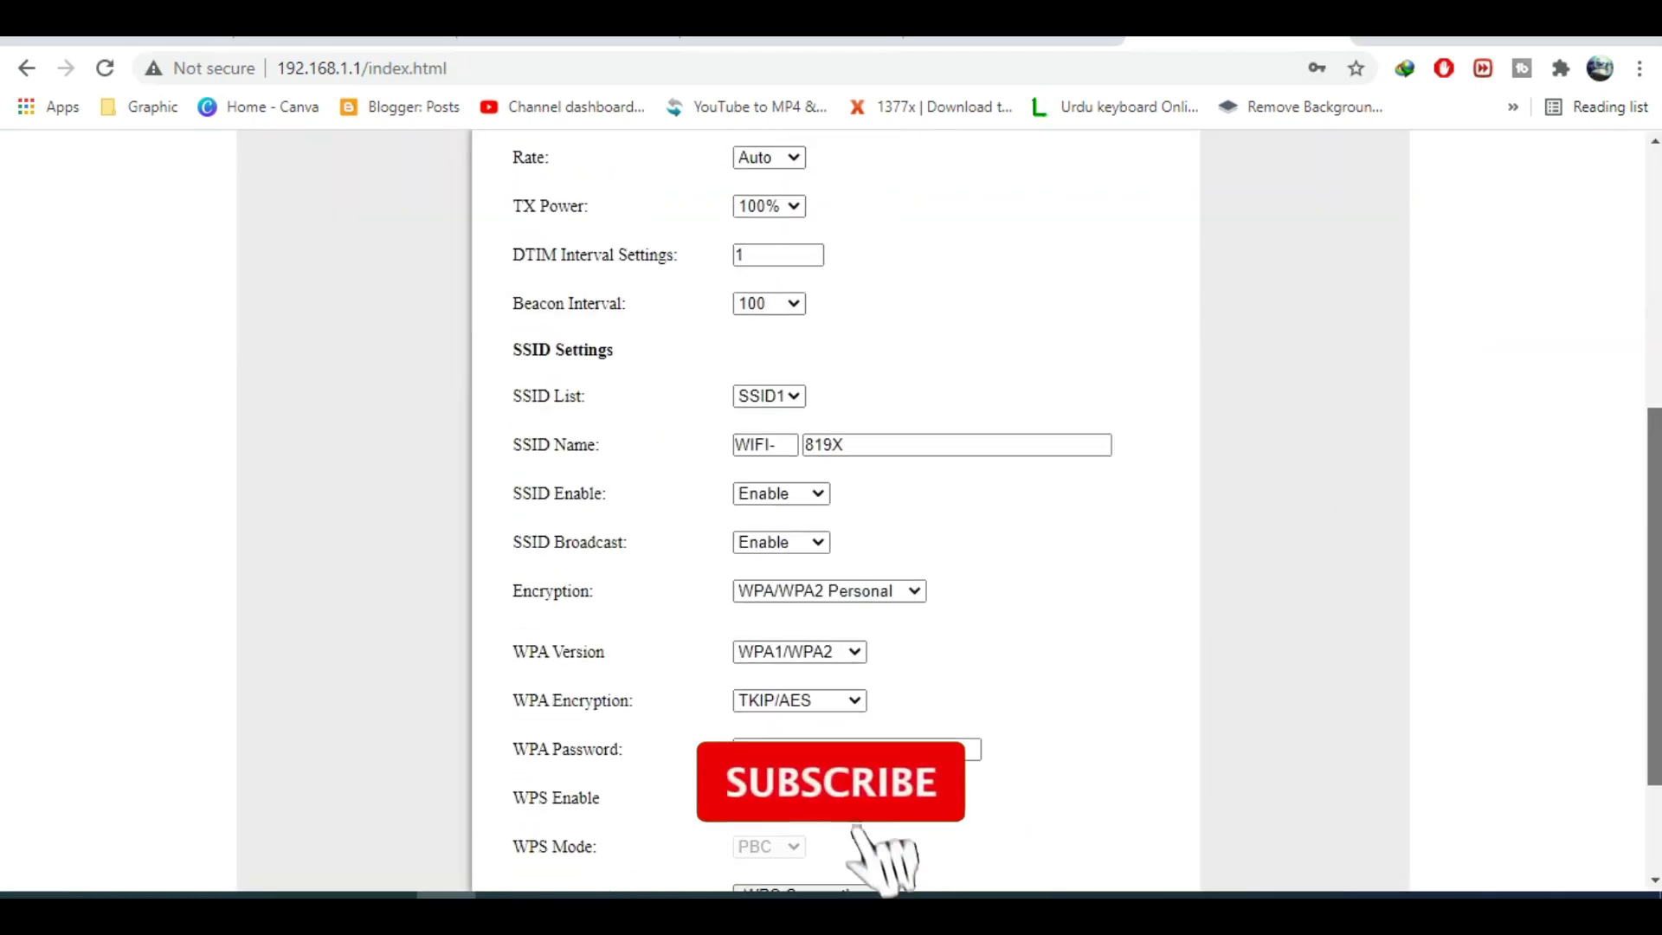
{"action": "double_click", "coordinate": [864, 445]}
{"action": "key", "text": "BackSpace"}
{"action": "type", "text": "iT Info"}
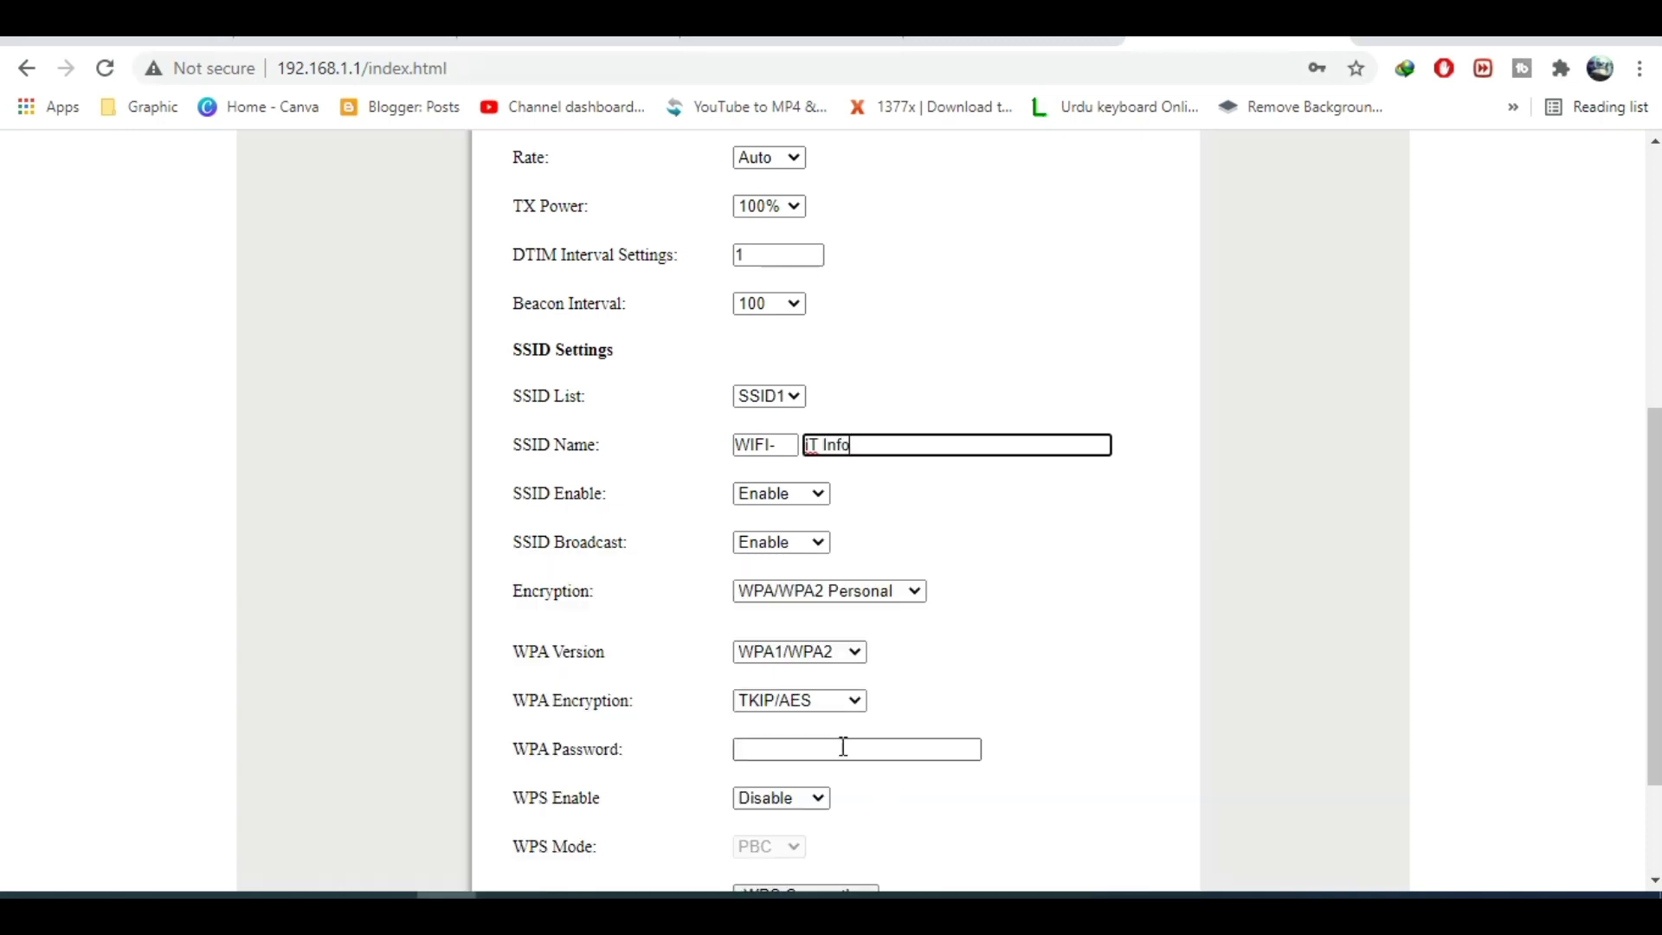
{"action": "left_click", "coordinate": [838, 744]}
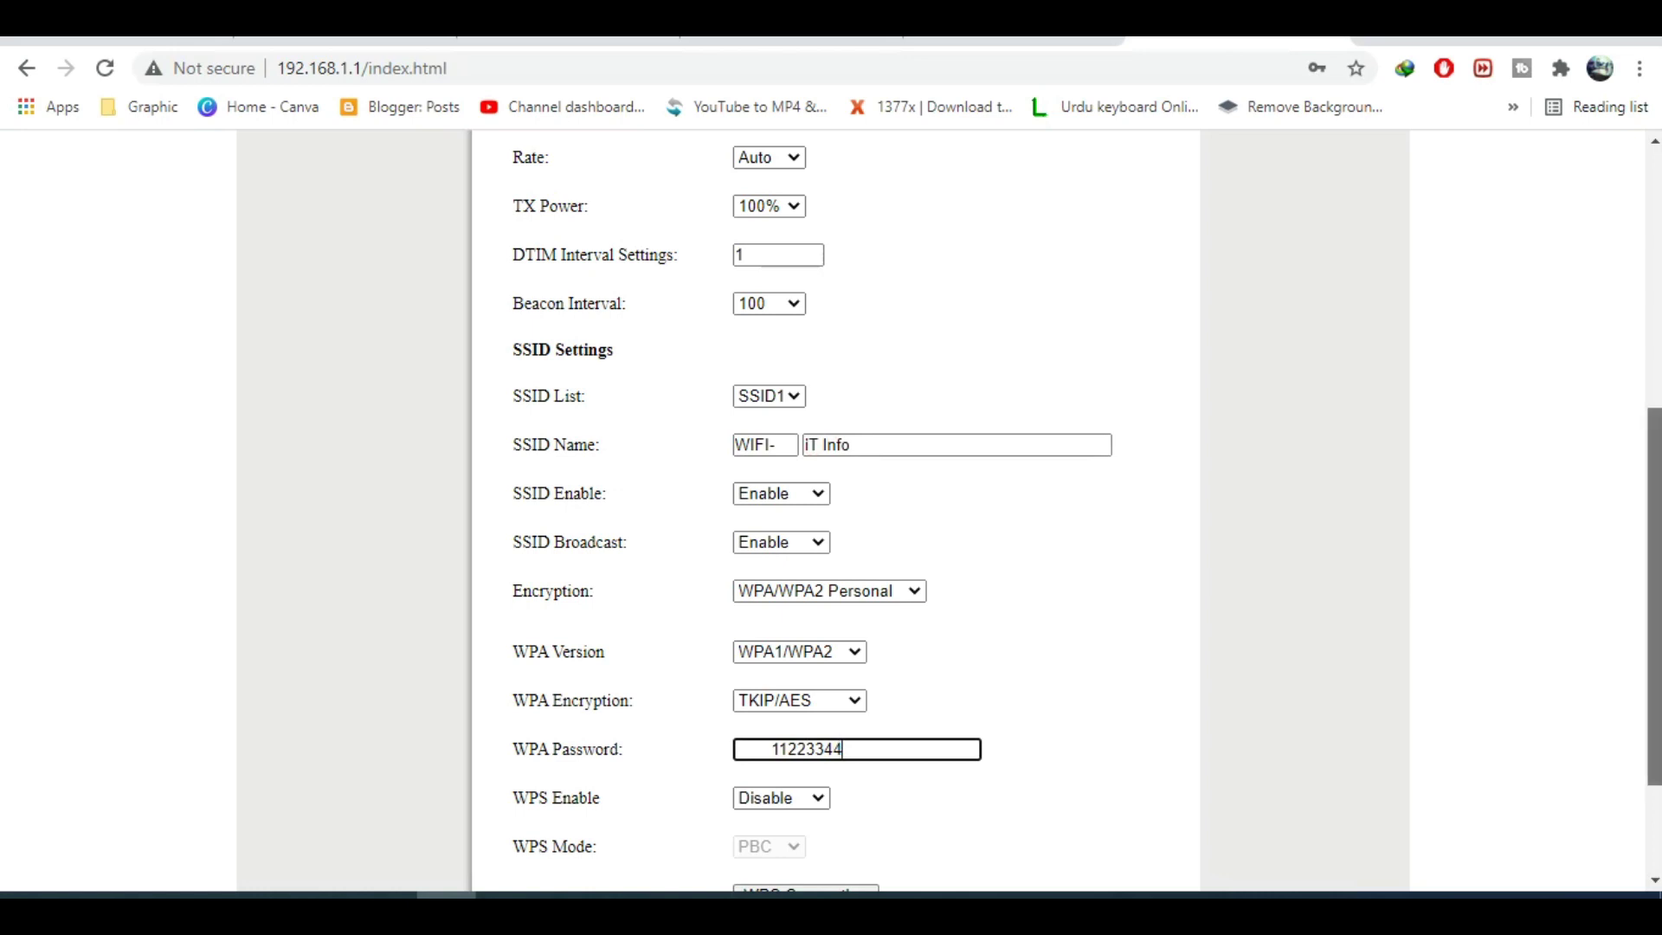
{"action": "left_click_drag", "start_coordinate": [1653, 597], "coordinate": [1653, 681]}
{"action": "left_click", "coordinate": [1008, 872]}
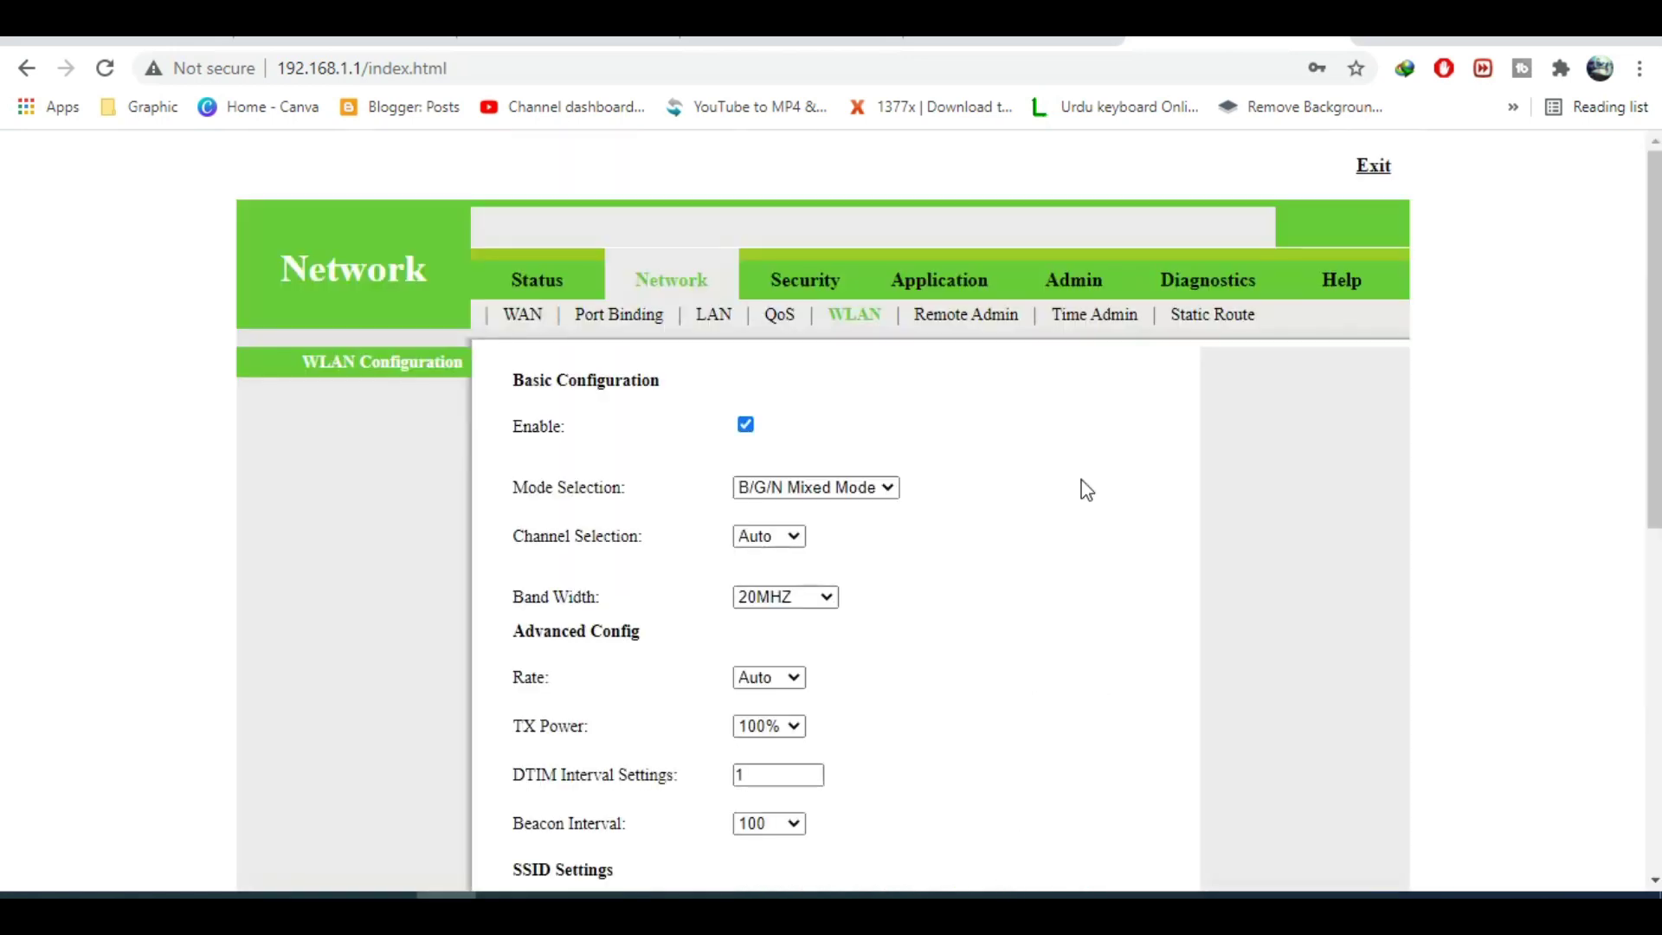
Toggle WLAN Enable off and back on, then check the LAN IP address settings.
{"action": "left_click", "coordinate": [746, 427]}
{"action": "left_click", "coordinate": [746, 427]}
{"action": "left_click", "coordinate": [717, 317]}
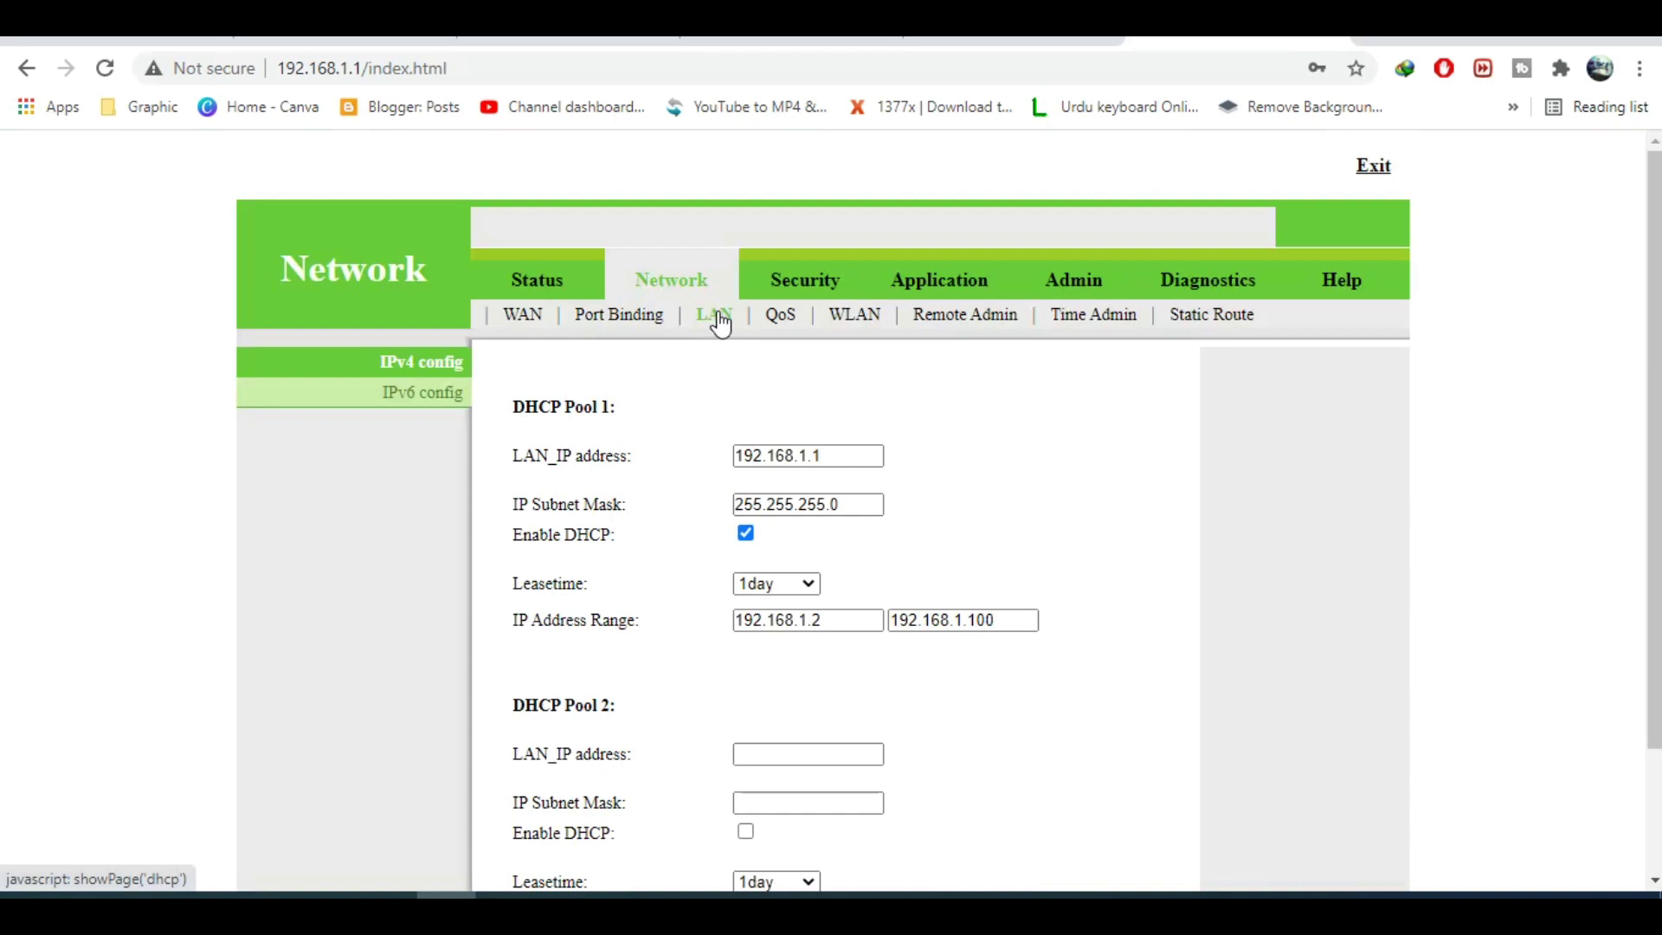
{"action": "left_click", "coordinate": [850, 464]}
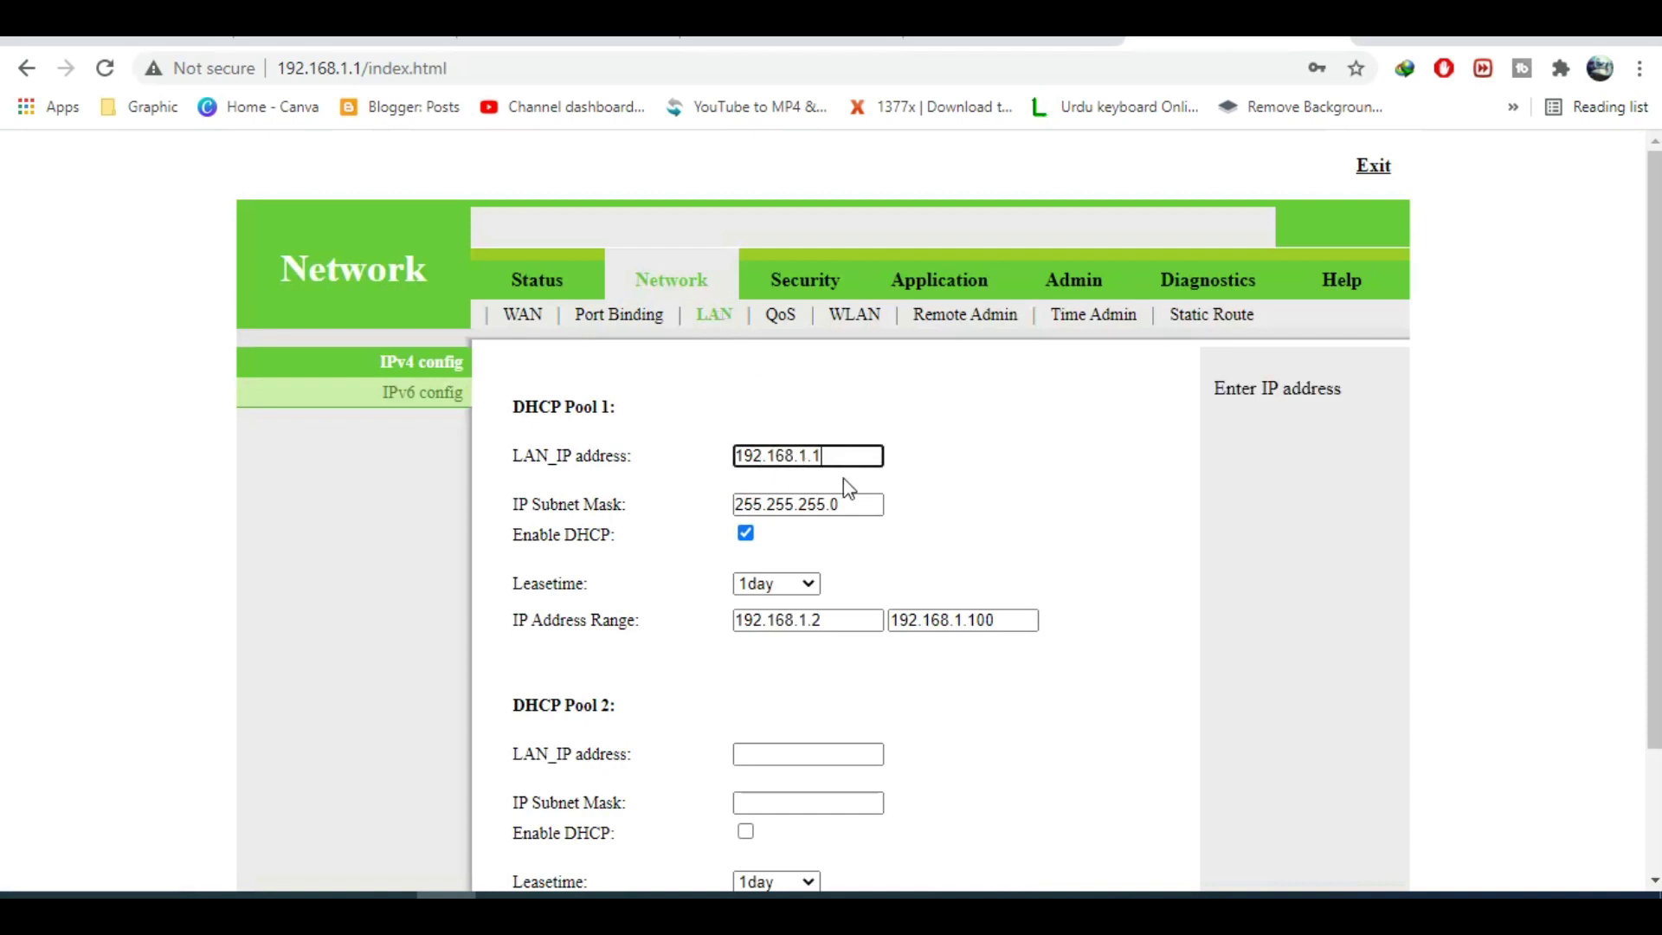
{"action": "scroll", "coordinate": [1321, 413], "scroll_direction": "down", "scroll_amount": 2}
{"action": "scroll", "coordinate": [1320, 414], "scroll_direction": "up", "scroll_amount": 2}
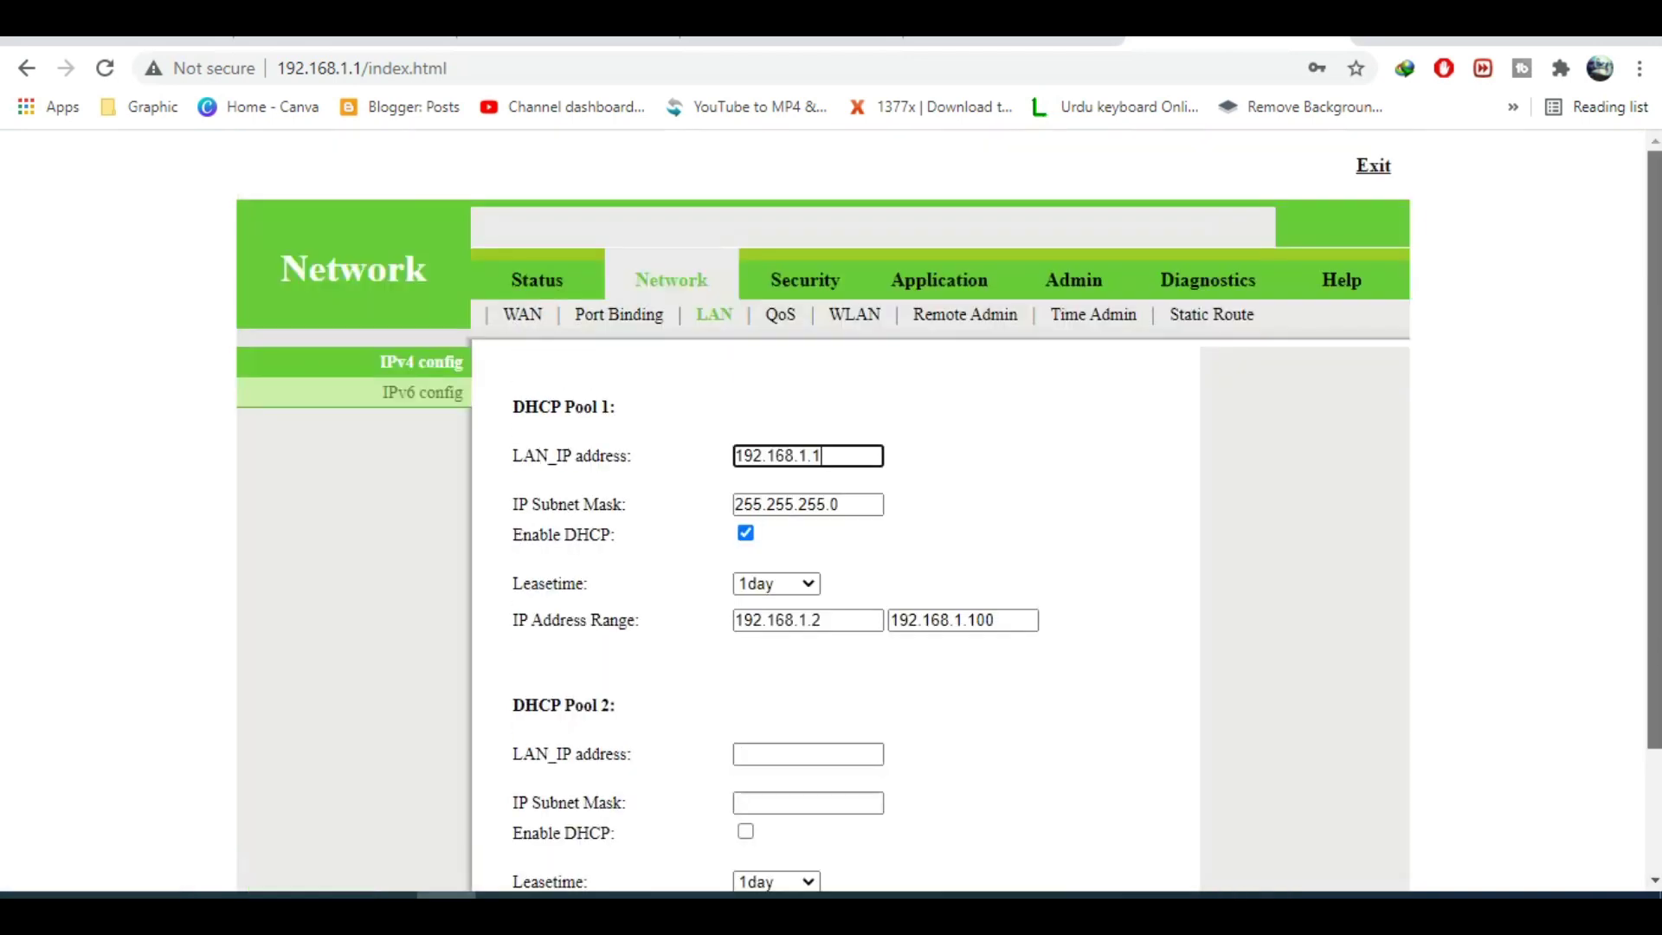
Review the TR069 Remote Admin and QoS settings, then return to WAN Basic.
{"action": "left_click", "coordinate": [951, 318]}
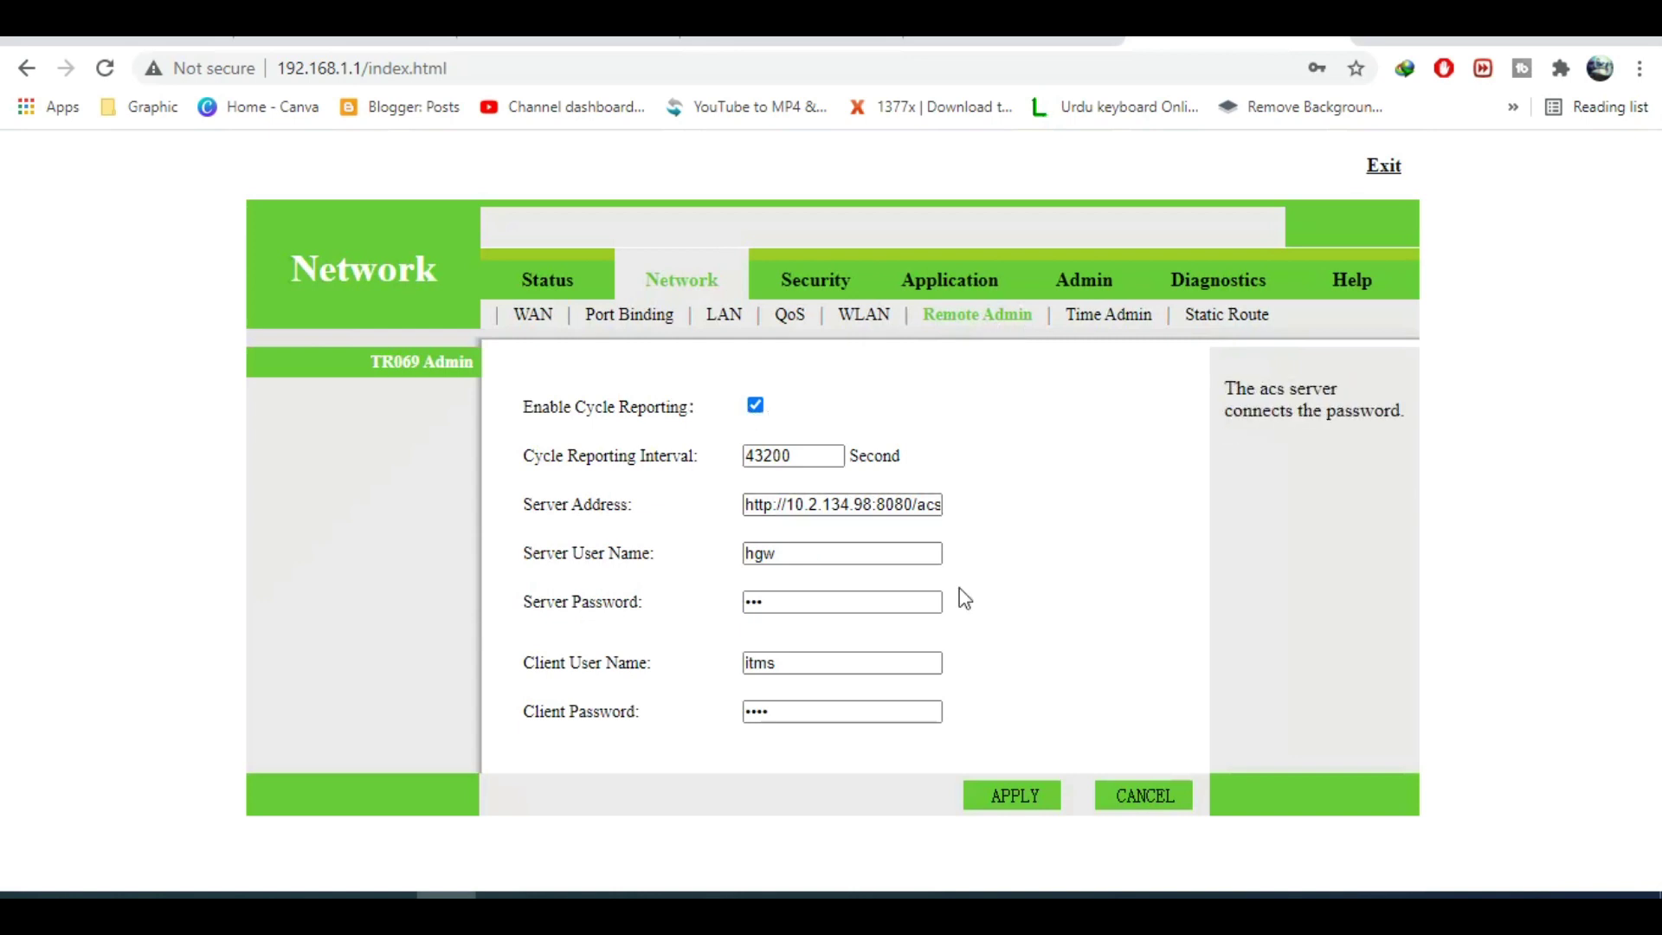
{"action": "left_click", "coordinate": [791, 319]}
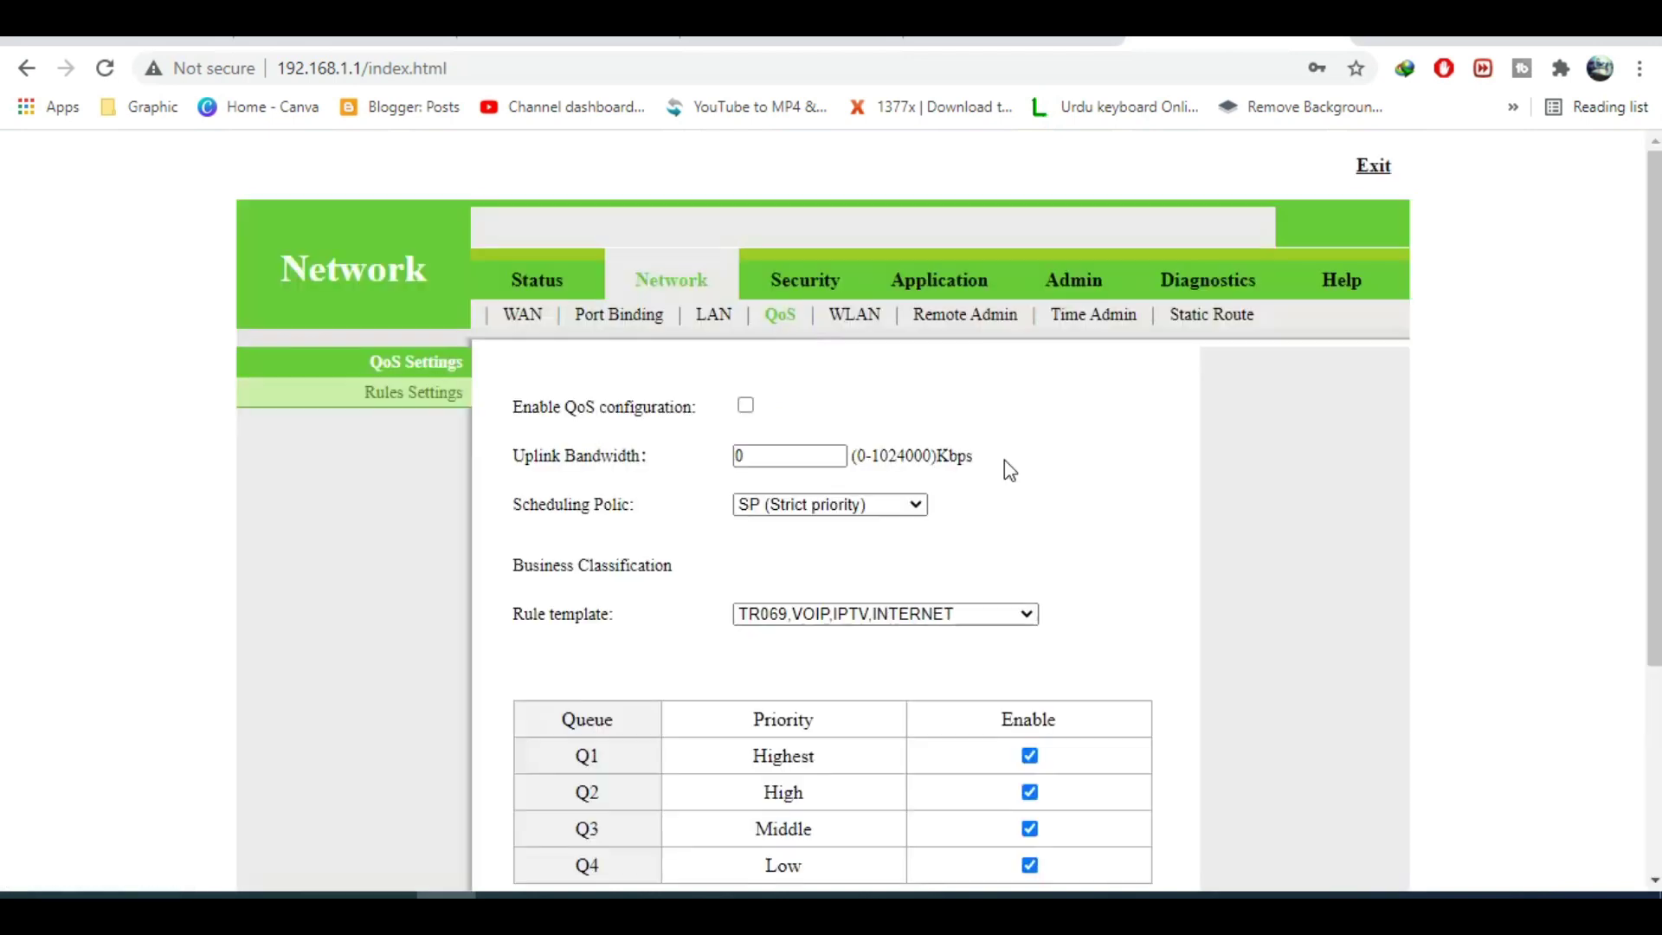
{"action": "scroll", "coordinate": [831, 519], "scroll_direction": "down", "scroll_amount": 4}
{"action": "scroll", "coordinate": [831, 519], "scroll_direction": "up", "scroll_amount": 4}
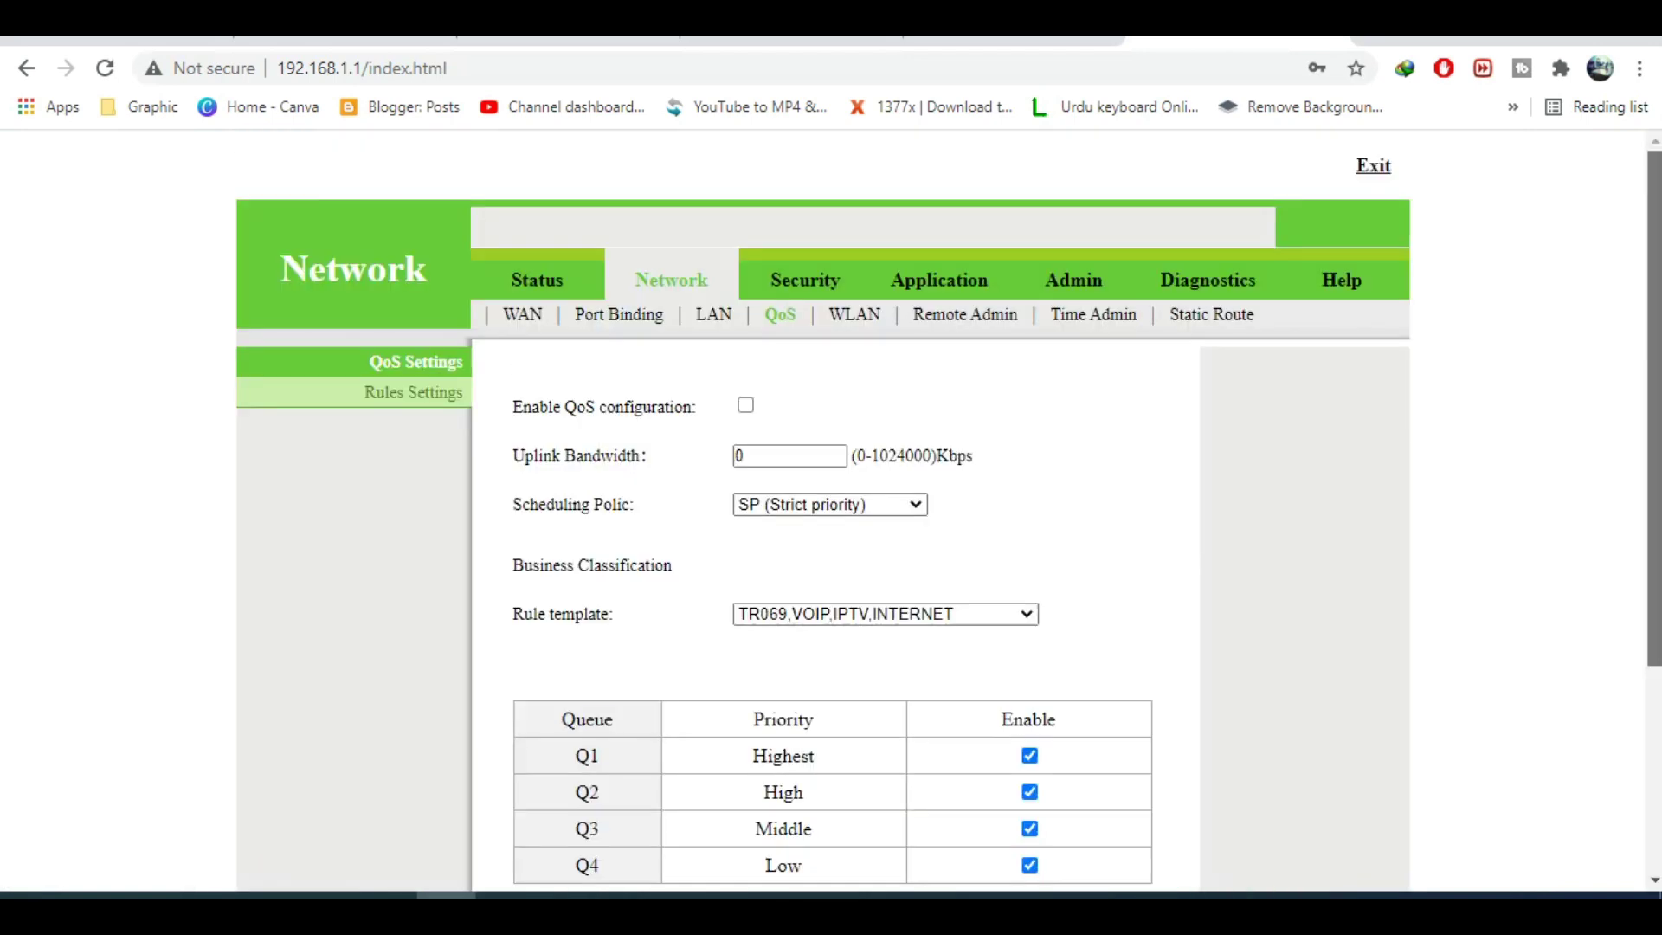
{"action": "left_click", "coordinate": [524, 322]}
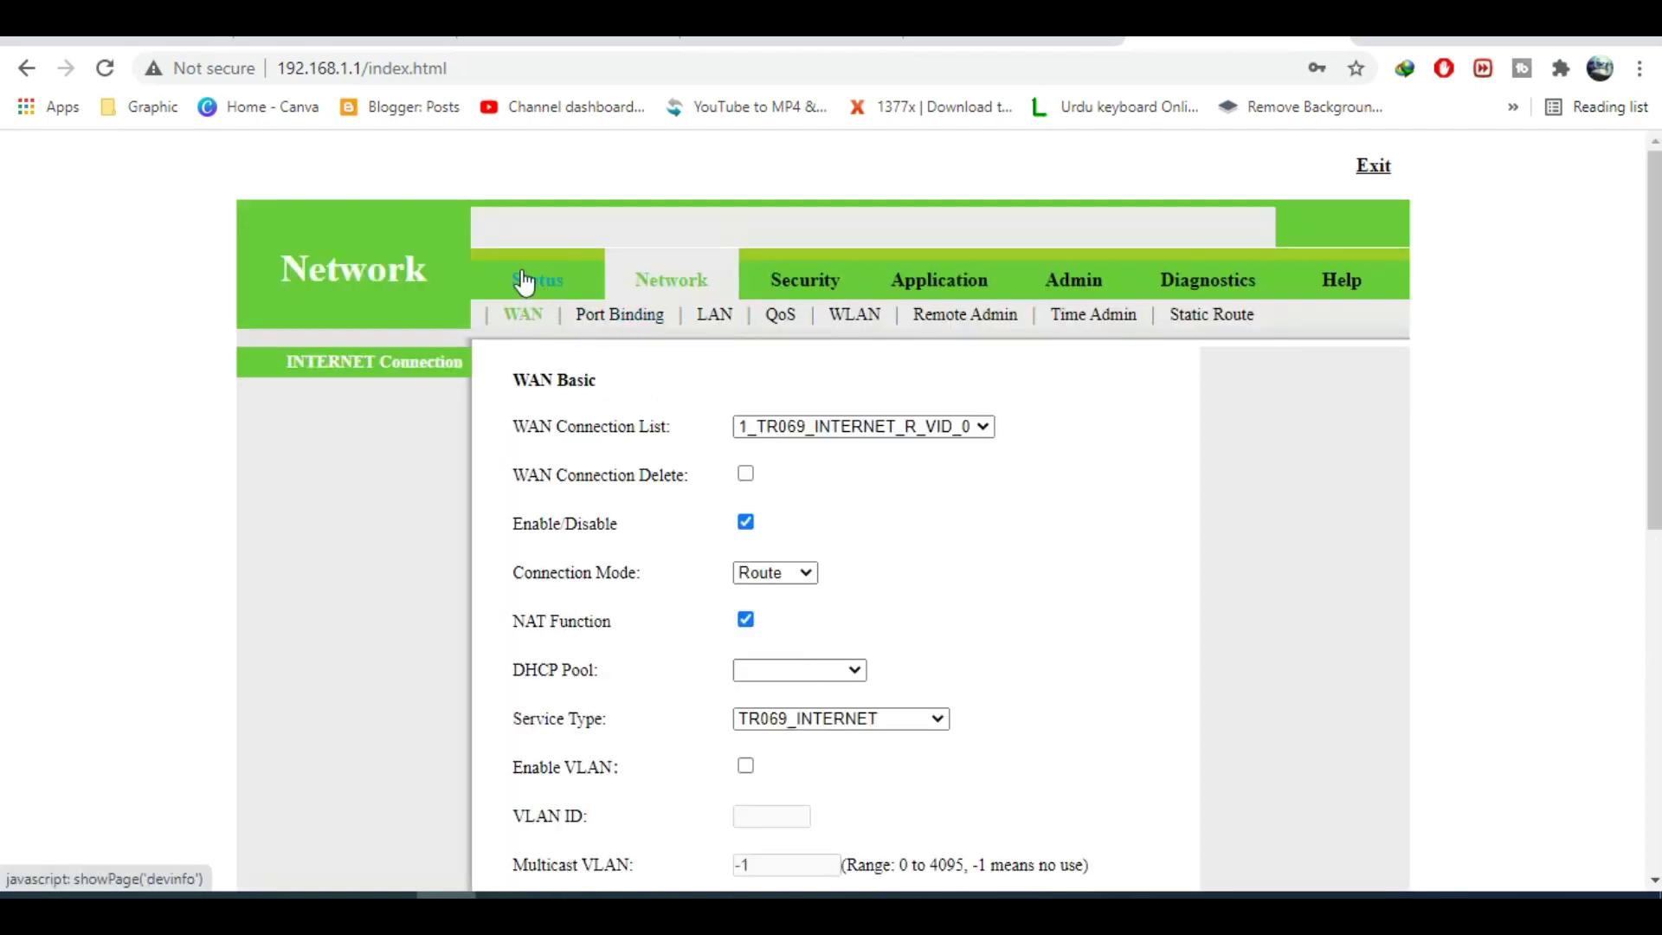
{"action": "left_click", "coordinate": [523, 282]}
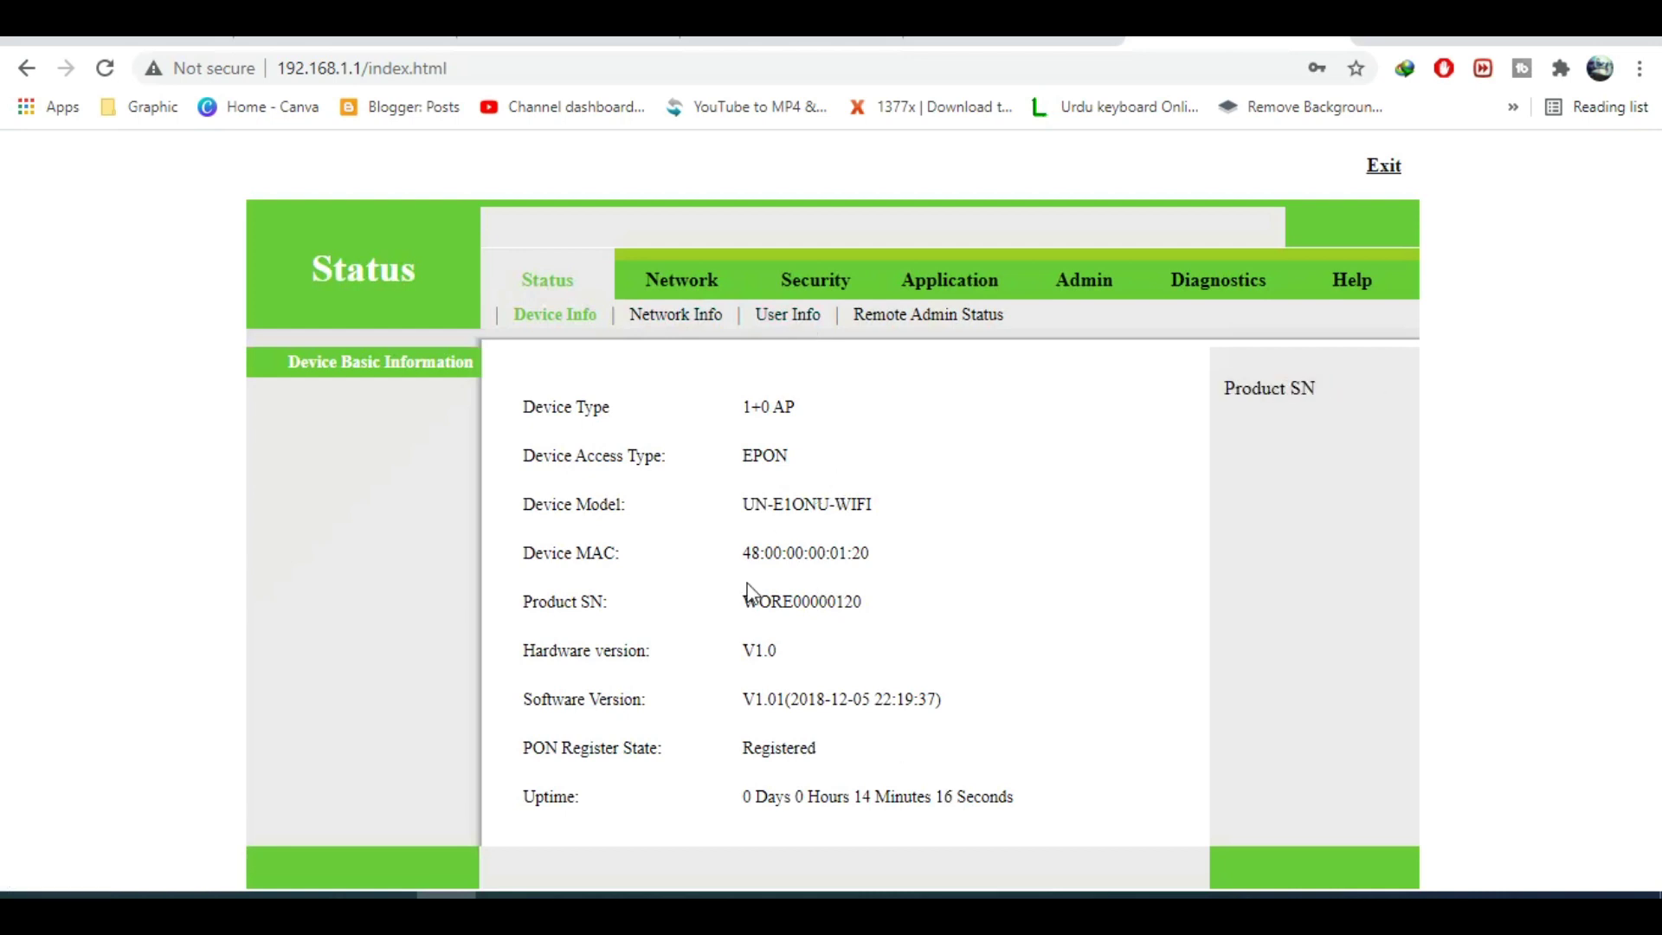
{"action": "left_click", "coordinate": [780, 320]}
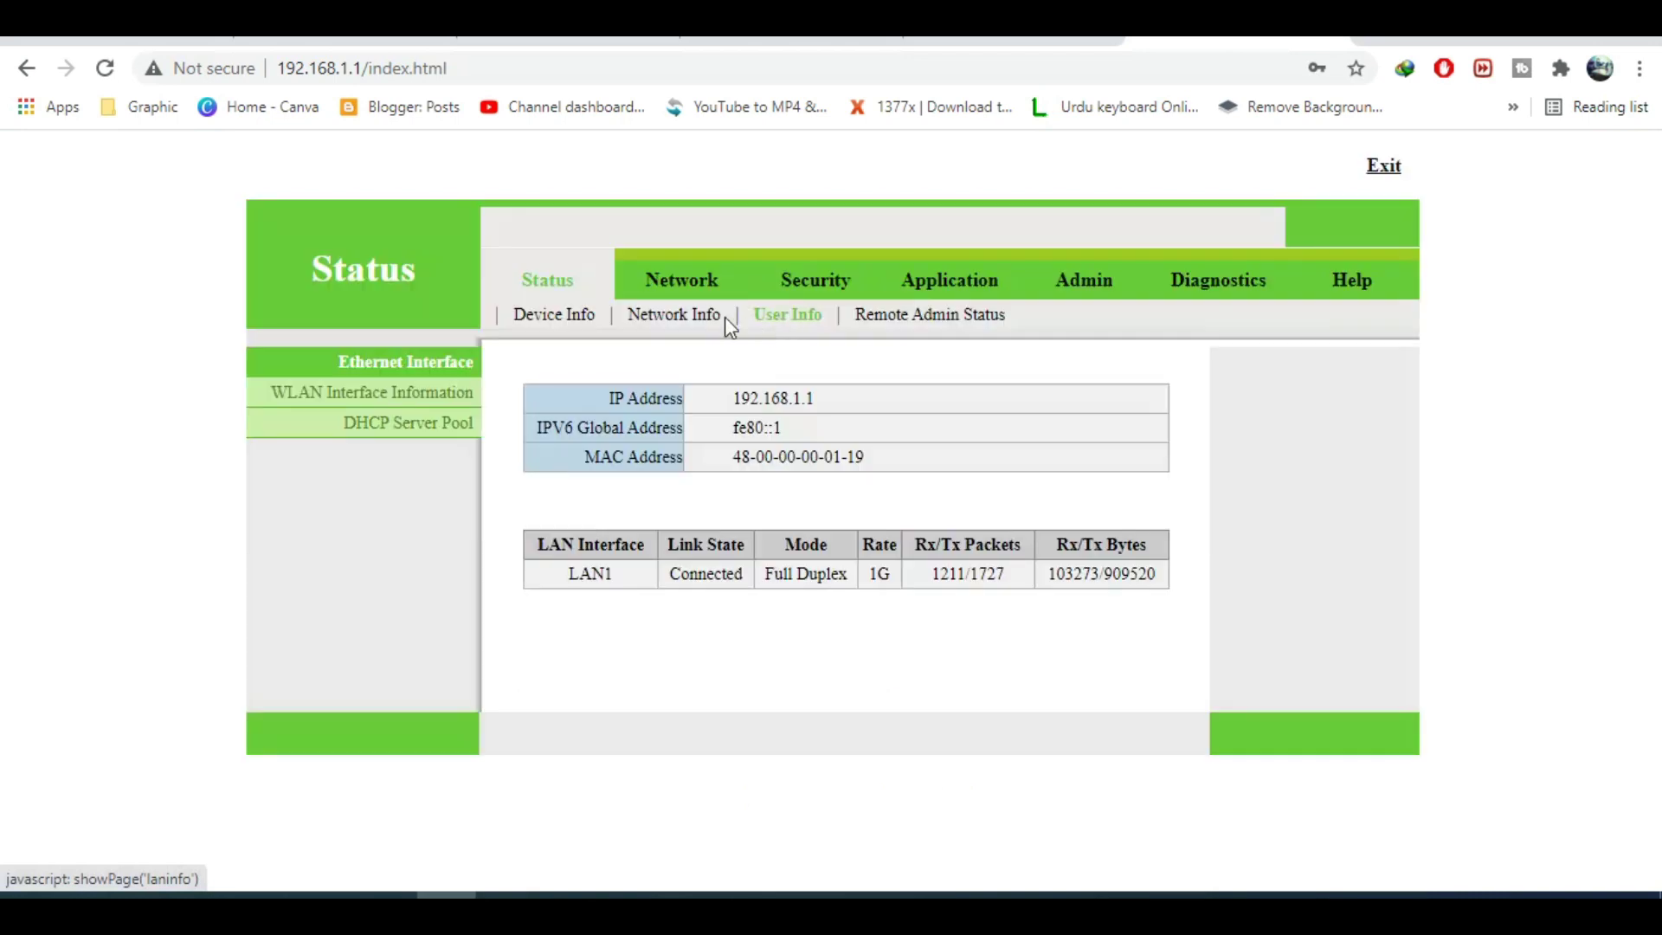
{"action": "left_click", "coordinate": [701, 322]}
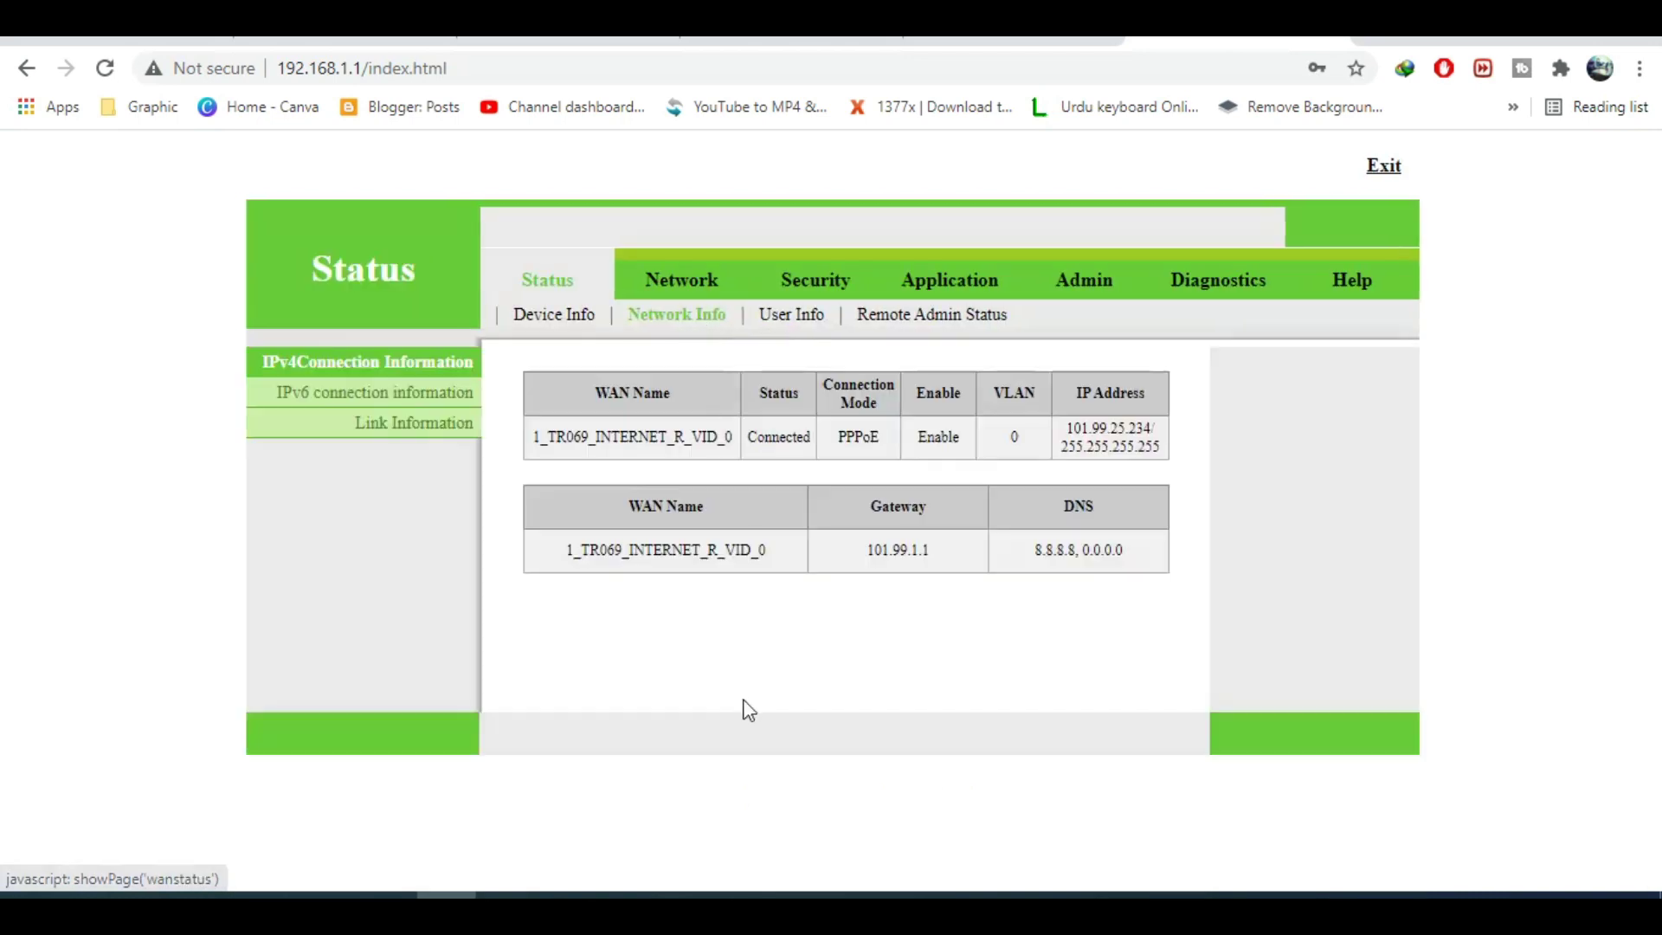
{"action": "left_click", "coordinate": [387, 426]}
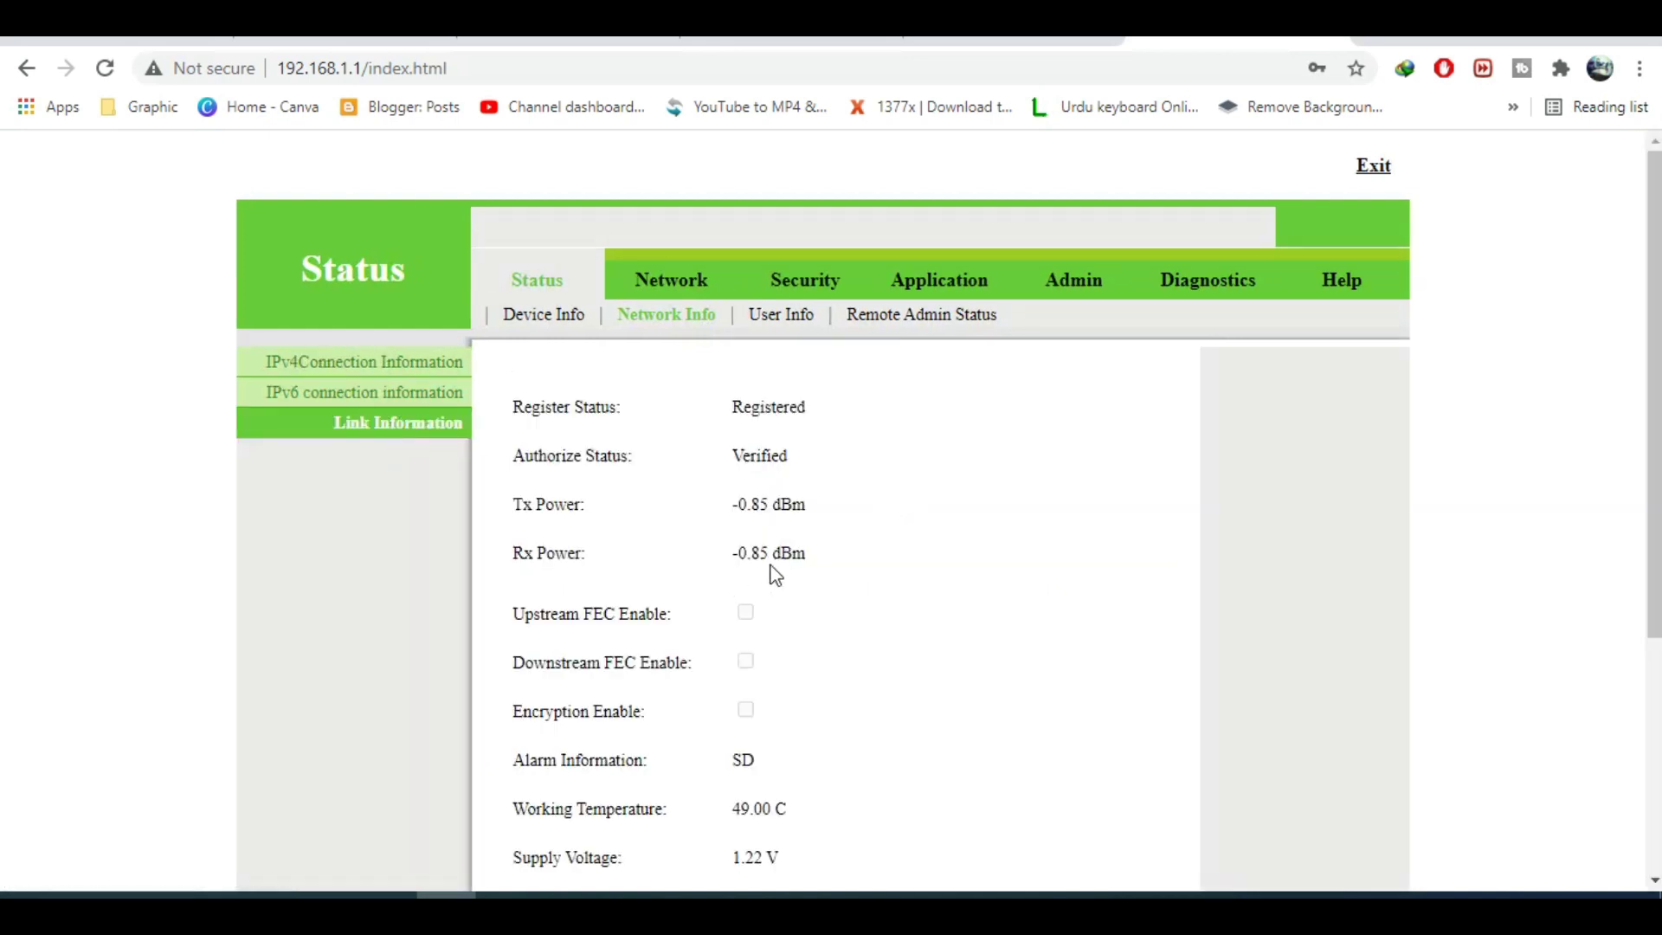
{"action": "scroll", "coordinate": [1654, 390], "scroll_direction": "down", "scroll_amount": 2}
{"action": "scroll", "coordinate": [831, 519], "scroll_direction": "down", "scroll_amount": 2}
{"action": "scroll", "coordinate": [831, 520], "scroll_direction": "up", "scroll_amount": 5}
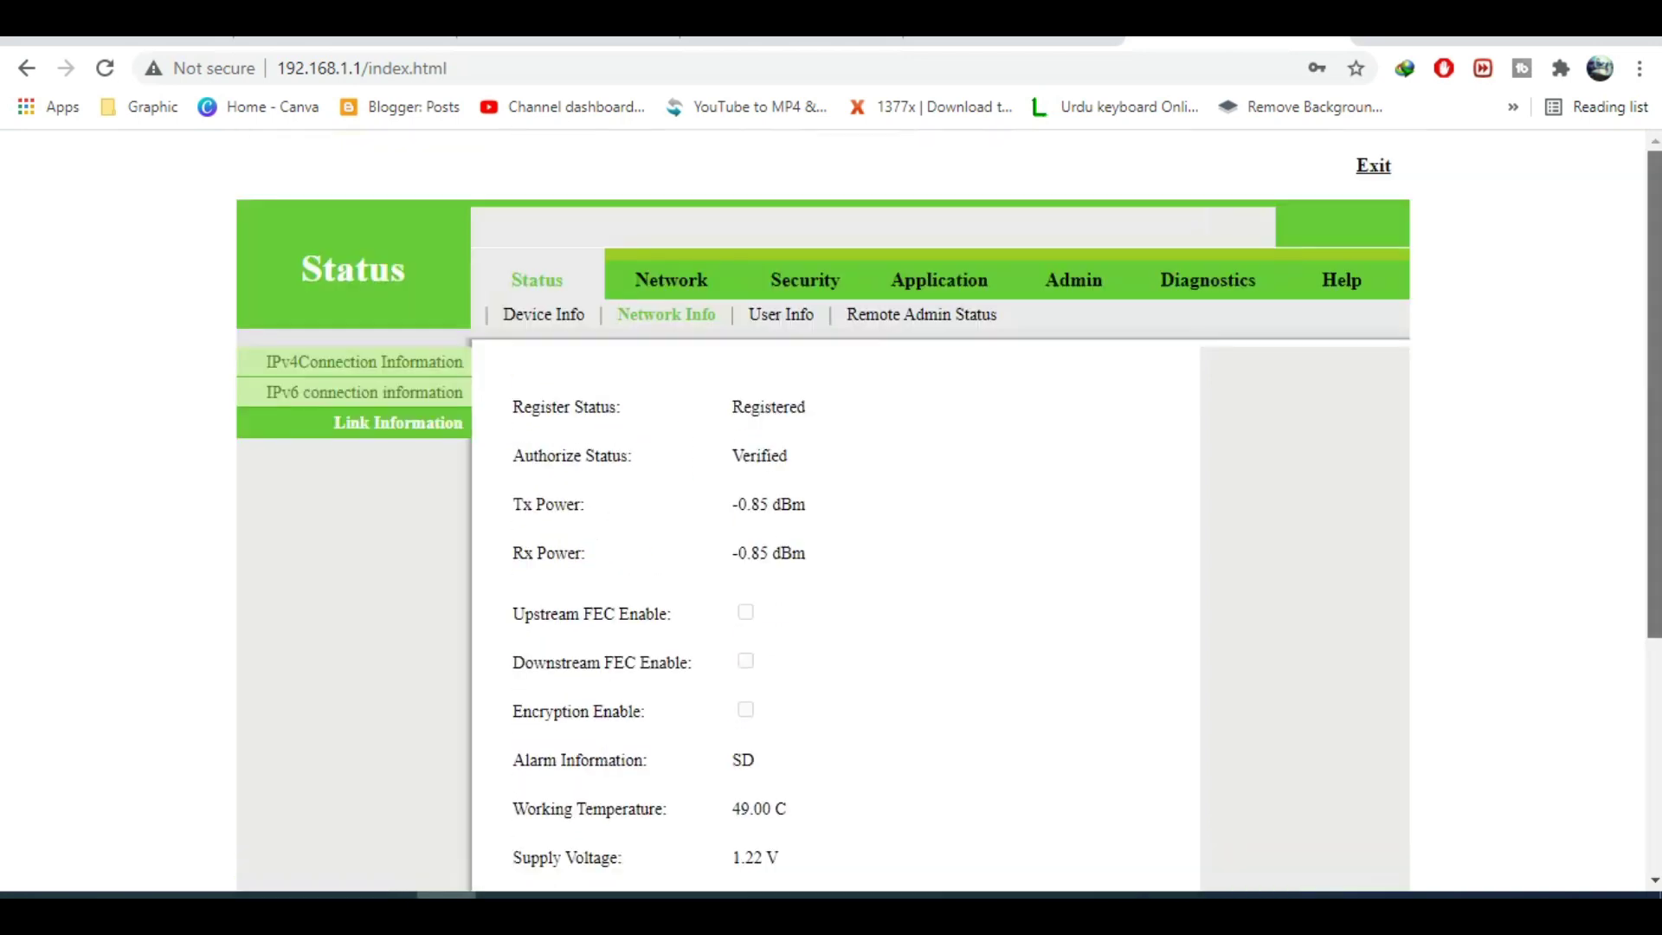
{"action": "left_click", "coordinate": [651, 281]}
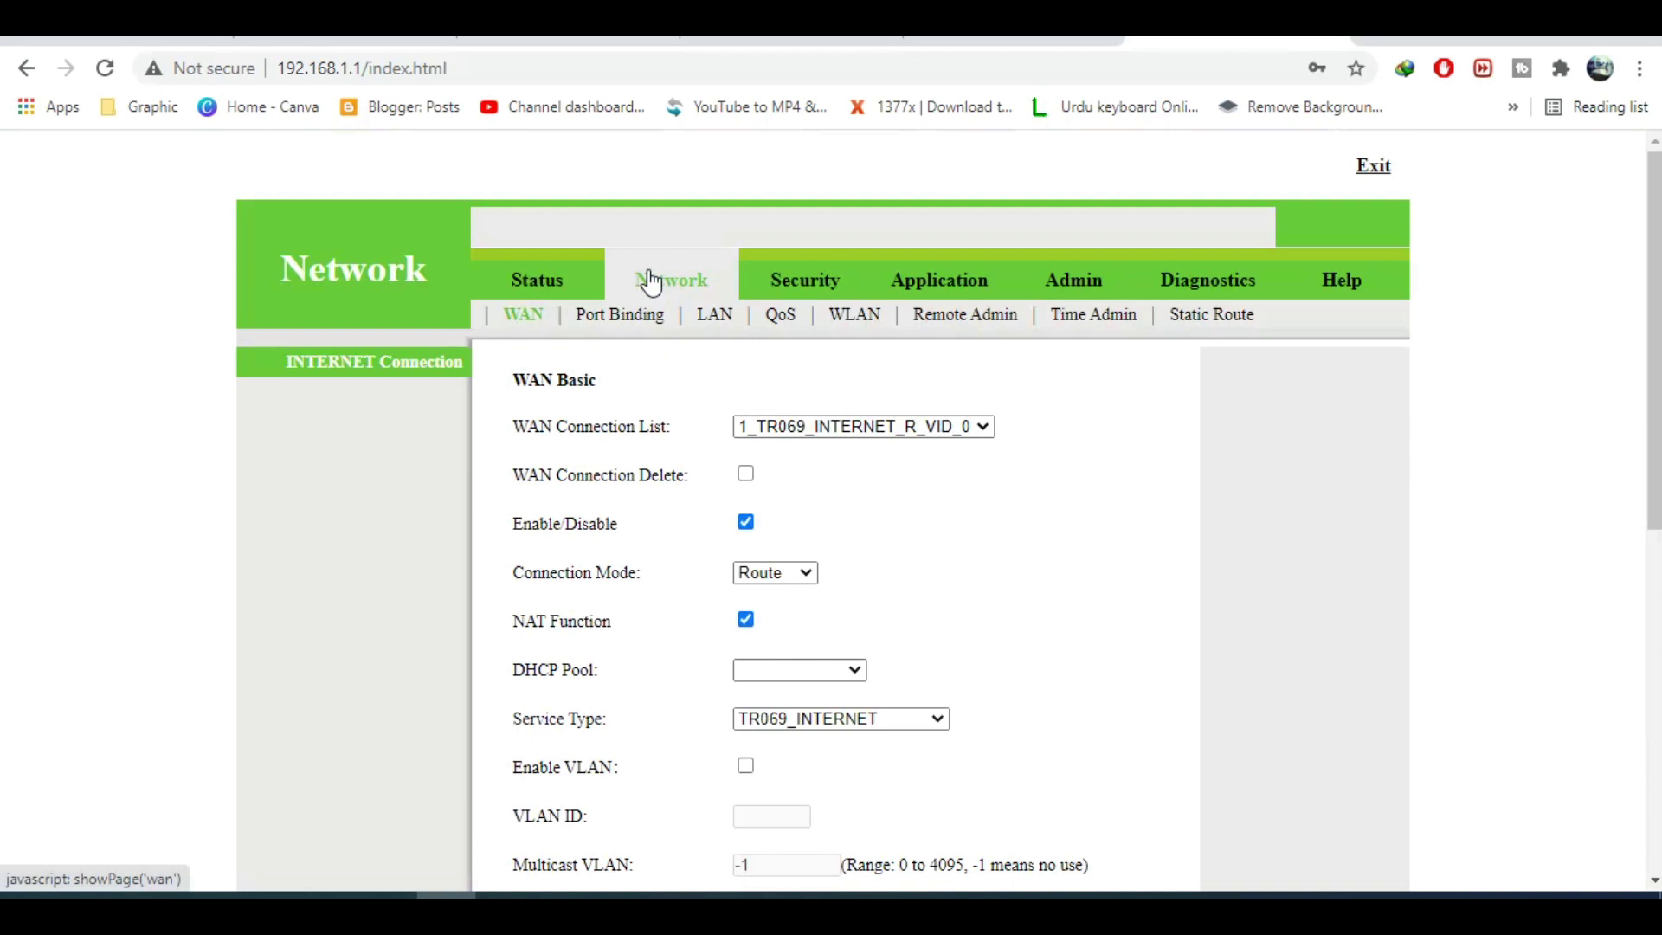